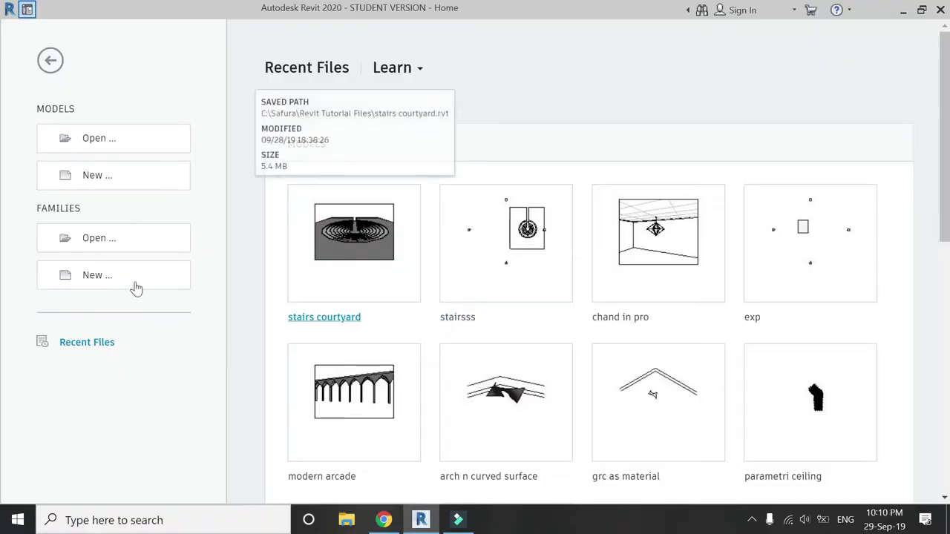
- Start a new family from the Column.rft template
left_click(136, 287)
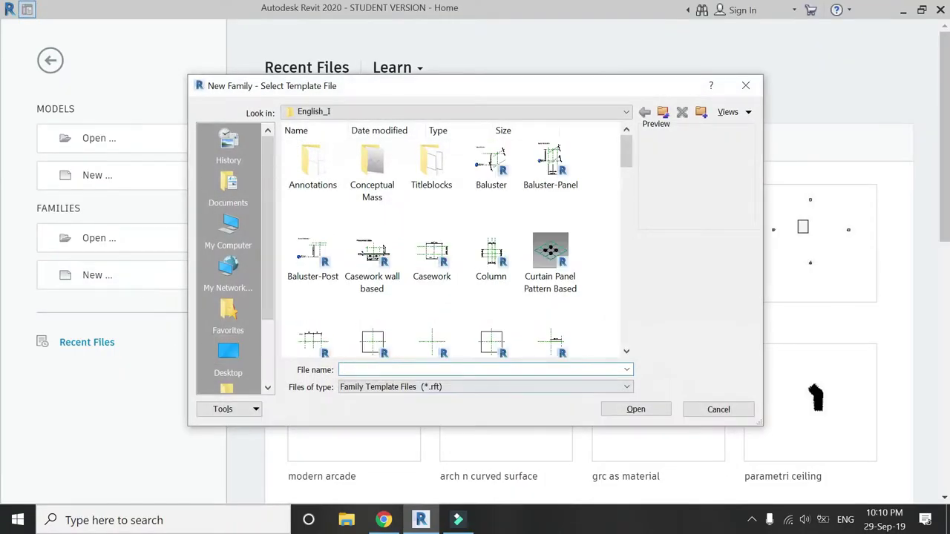
left_click(490, 256)
left_click(618, 410)
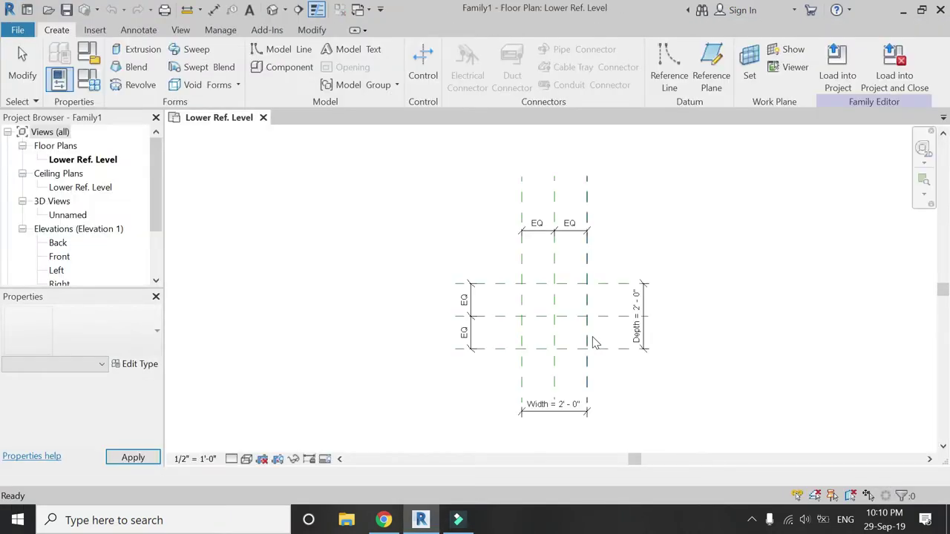
- Draw a six-sided inscribed polygon with model lines, centred on the reference-plane intersection
left_click(303, 58)
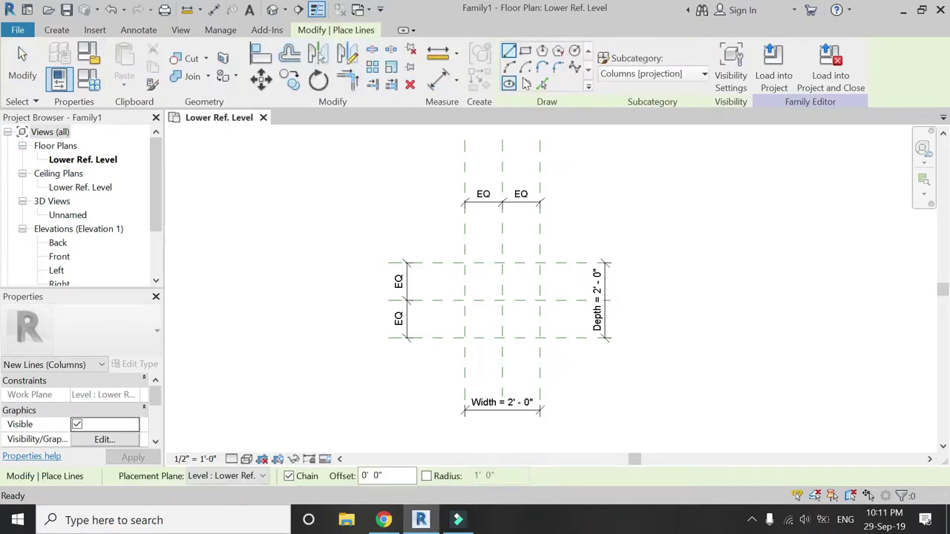
left_click(542, 51)
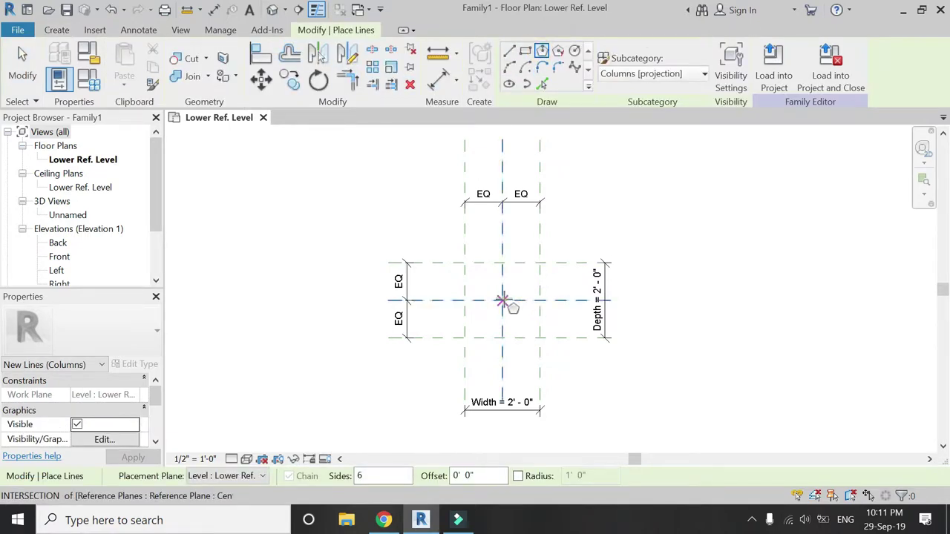
left_click(503, 300)
left_click(503, 283)
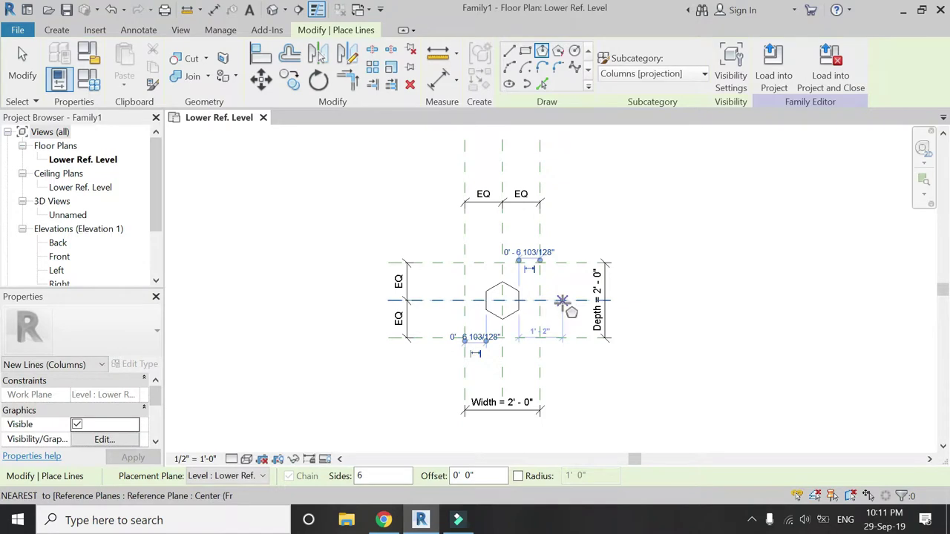
key("Escape")
key("Escape")
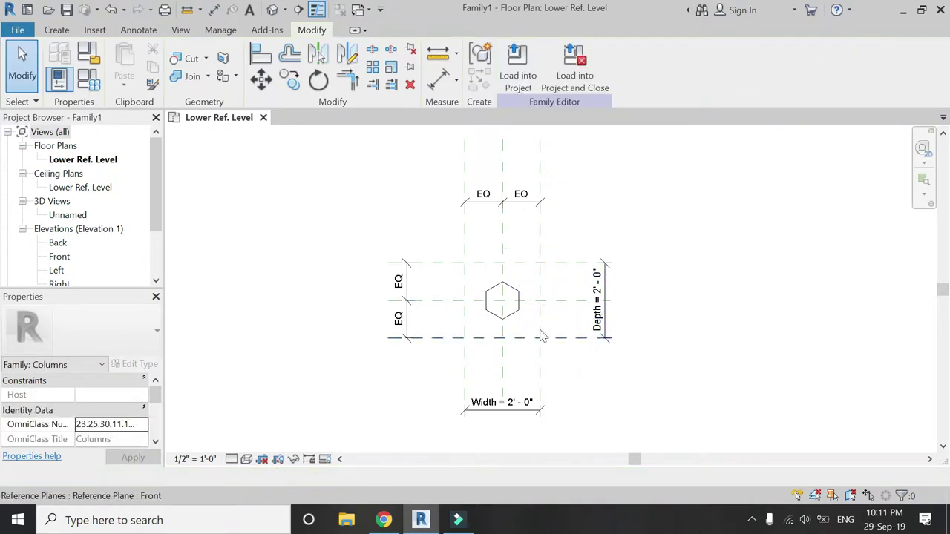
scroll(486, 319, "up", 2)
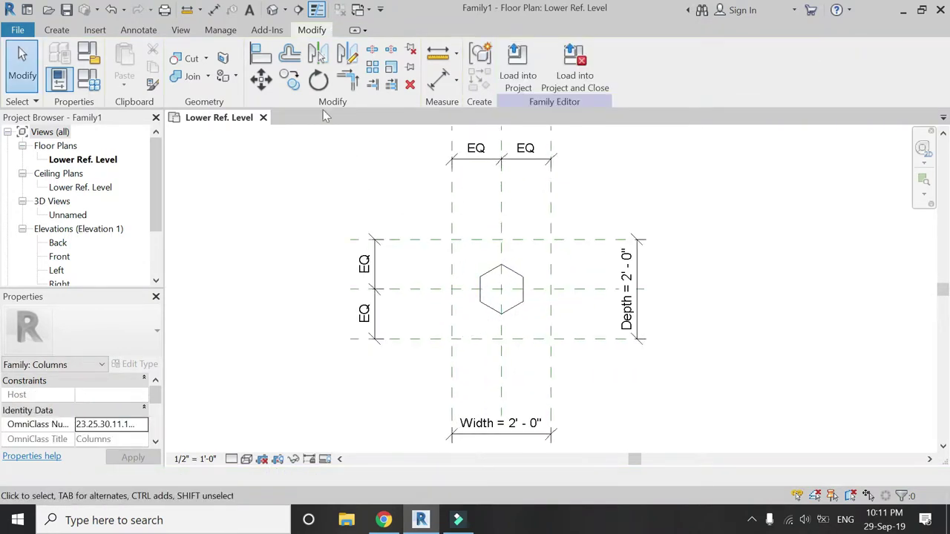
- Align the left reference plane to the hexagon's left edge, removing the blocking constraints
left_click(259, 55)
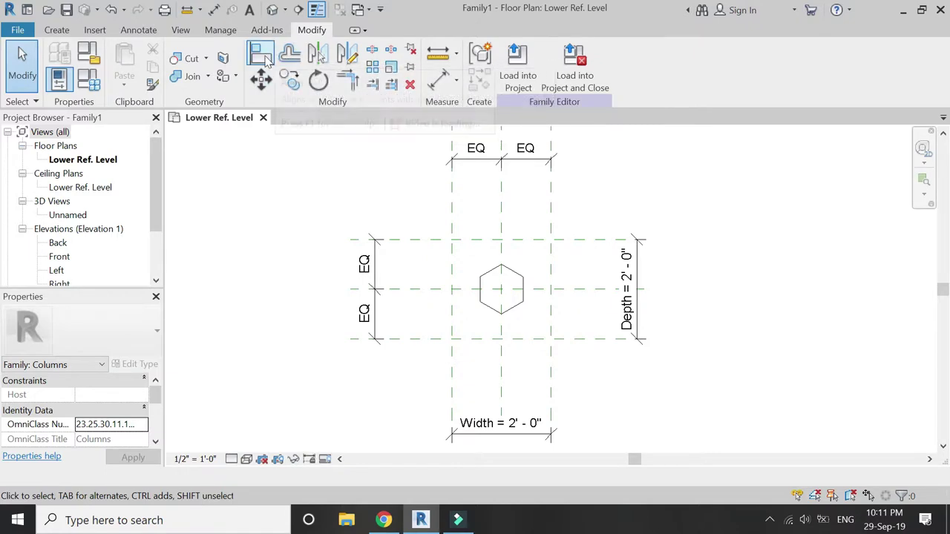
left_click(480, 294)
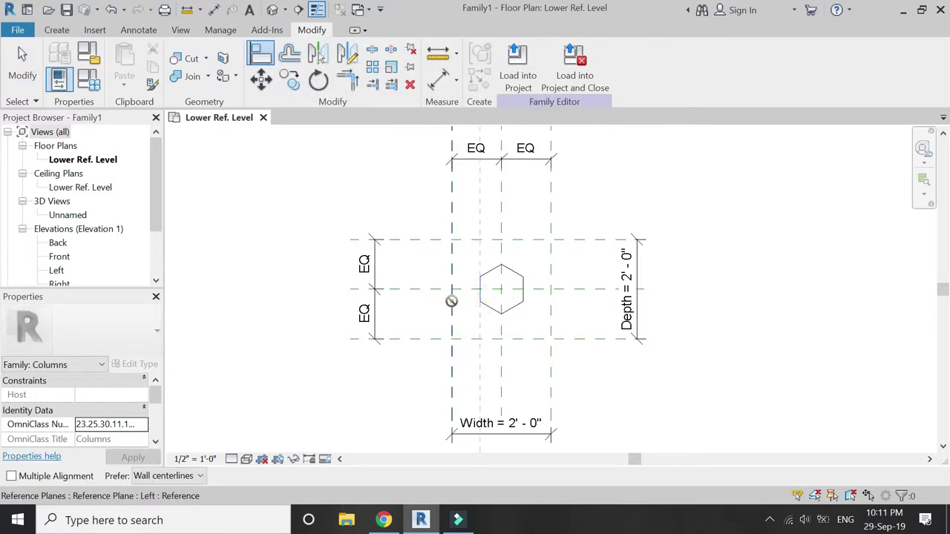
left_click(451, 286)
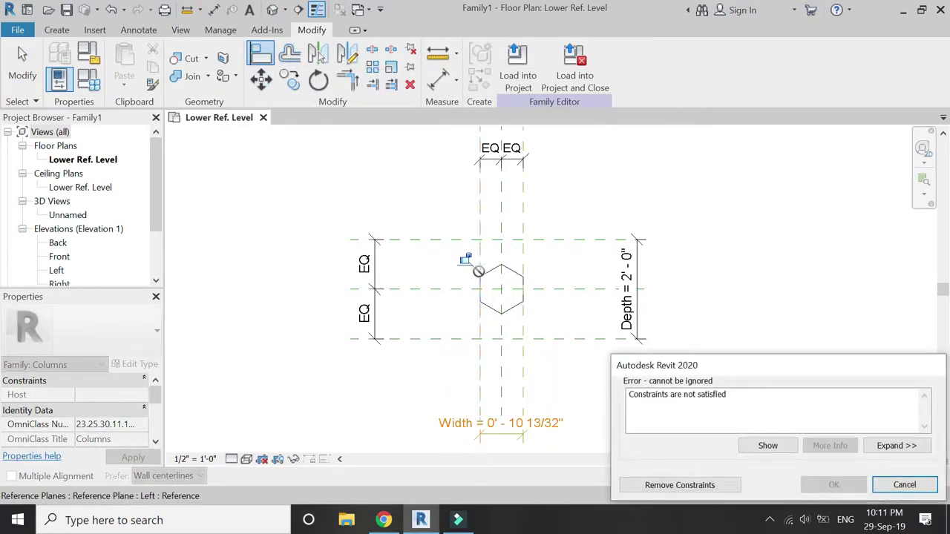
left_click(683, 486)
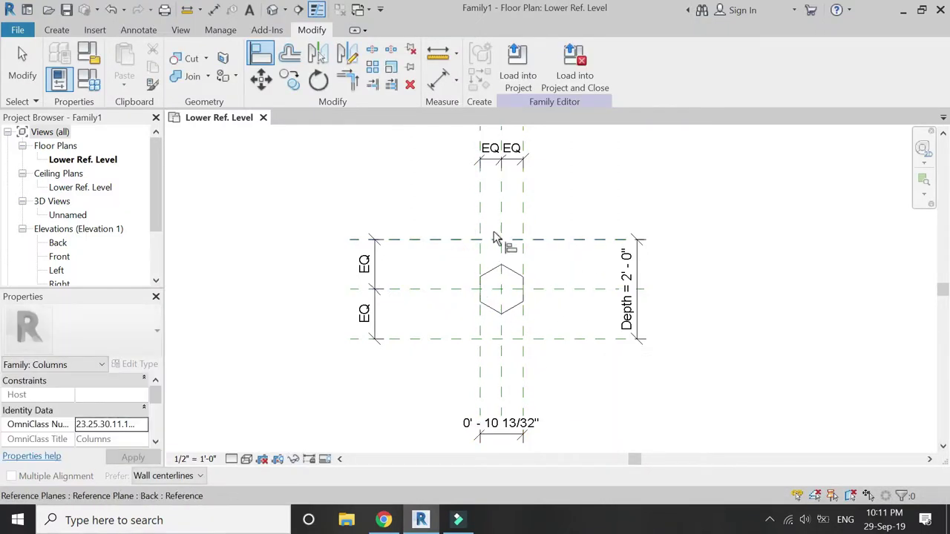
scroll(505, 267, "up", 2)
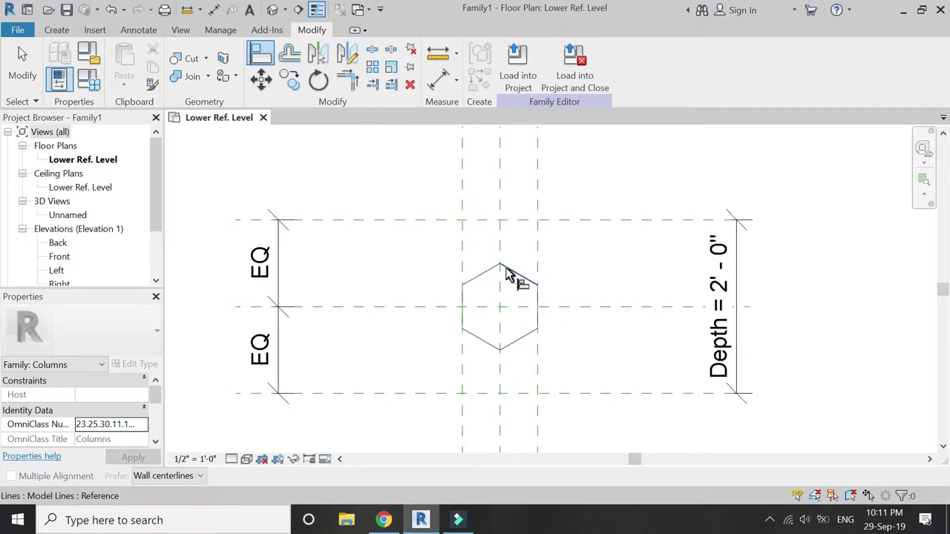
- Align the front reference plane to the hexagon's bottom vertex for a 1'-0" depth
left_click(501, 351)
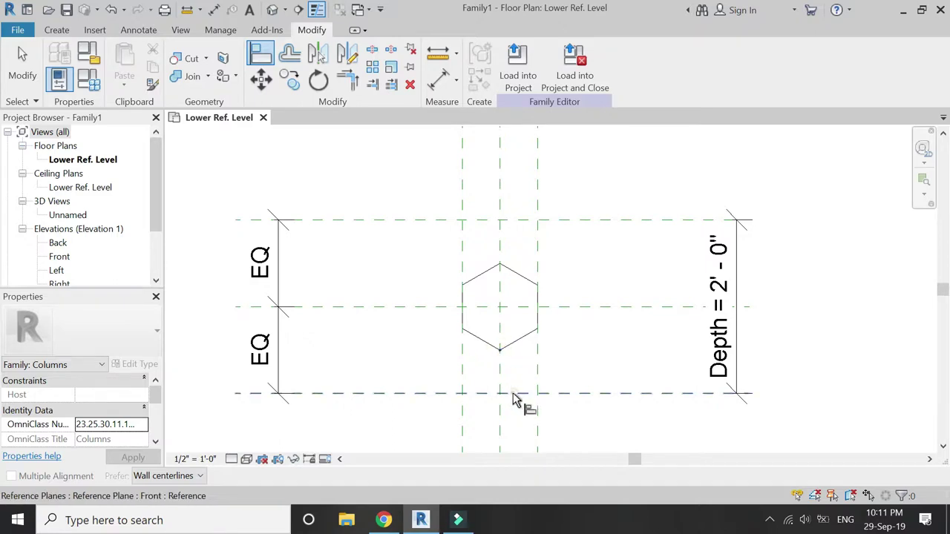
left_click(512, 393)
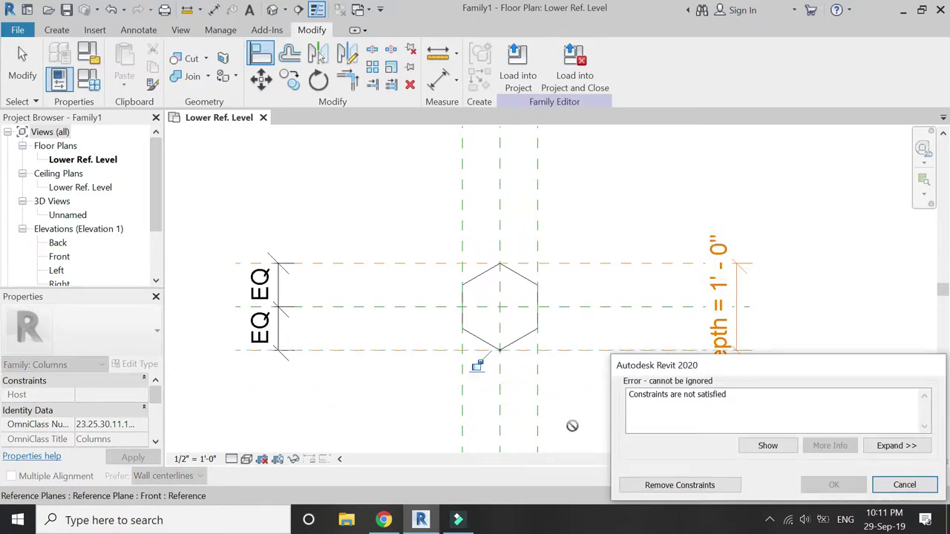
left_click(668, 485)
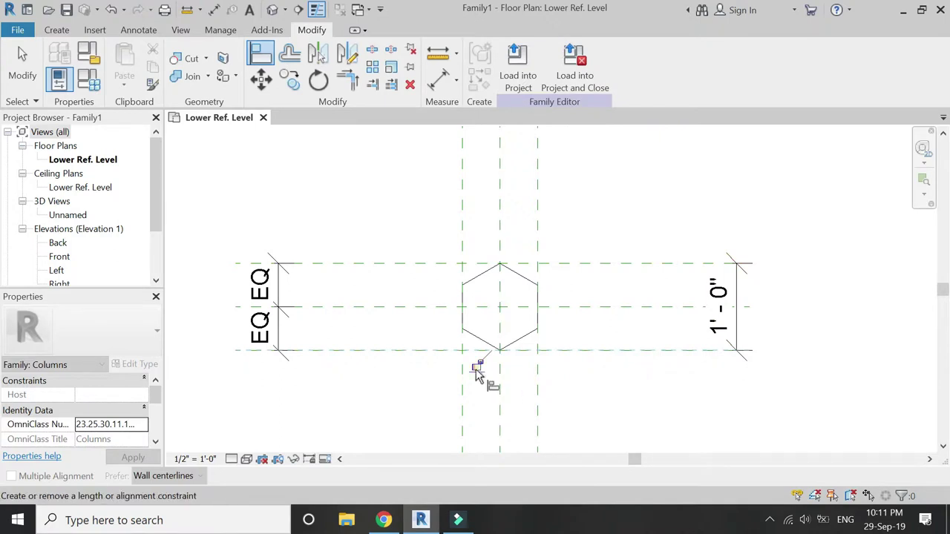
scroll(416, 380, "down", 2)
- Open the Lower Ref. Level ceiling plan with a Lower Ref. Level underlay looking down
scroll(350, 298, "down", 2)
scroll(351, 298, "up", 1)
double_click(74, 187)
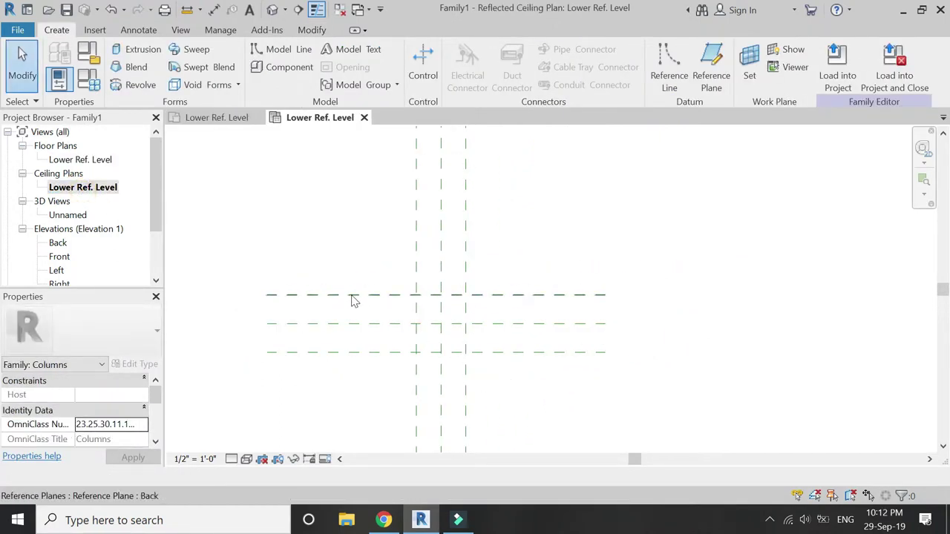
left_click(101, 364)
left_click(74, 393)
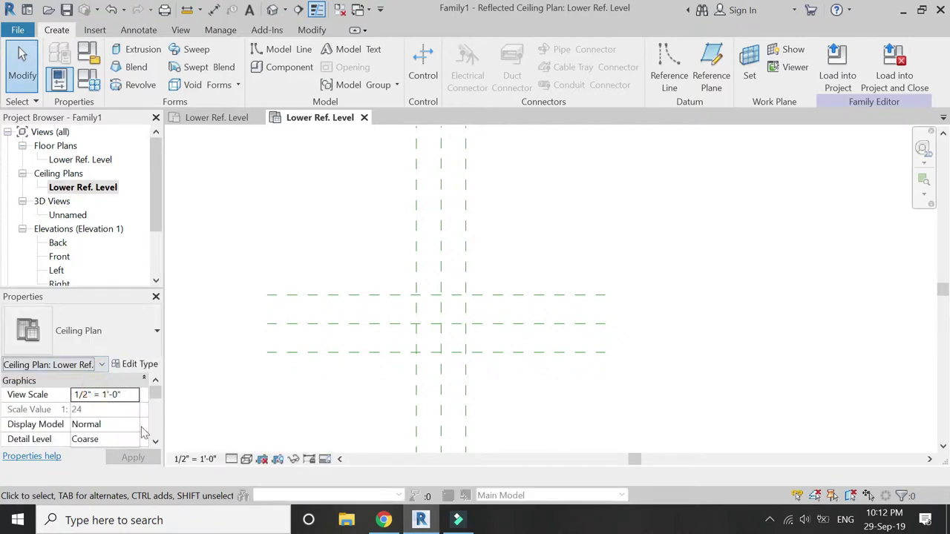
scroll(123, 420, "down", 5)
scroll(118, 419, "down", 1)
scroll(120, 419, "up", 1)
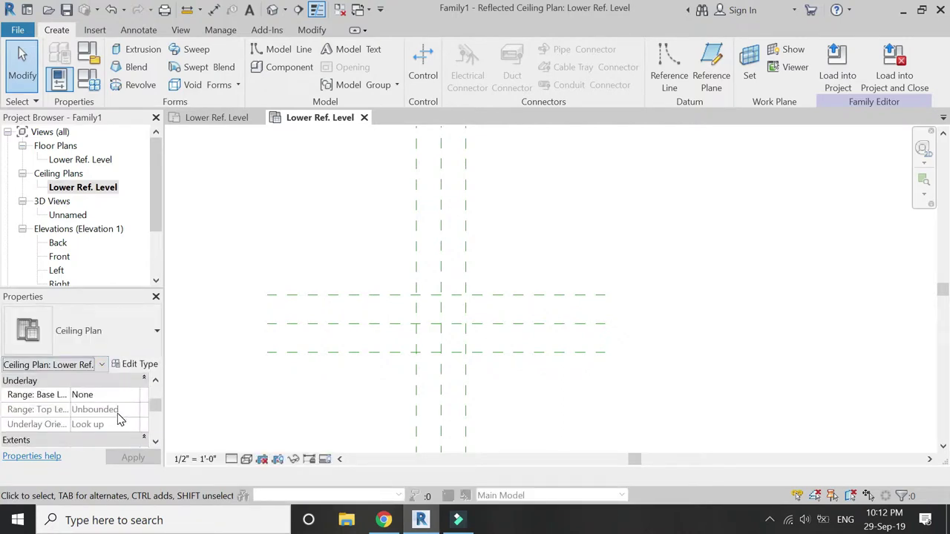
left_click(128, 394)
left_click(127, 421)
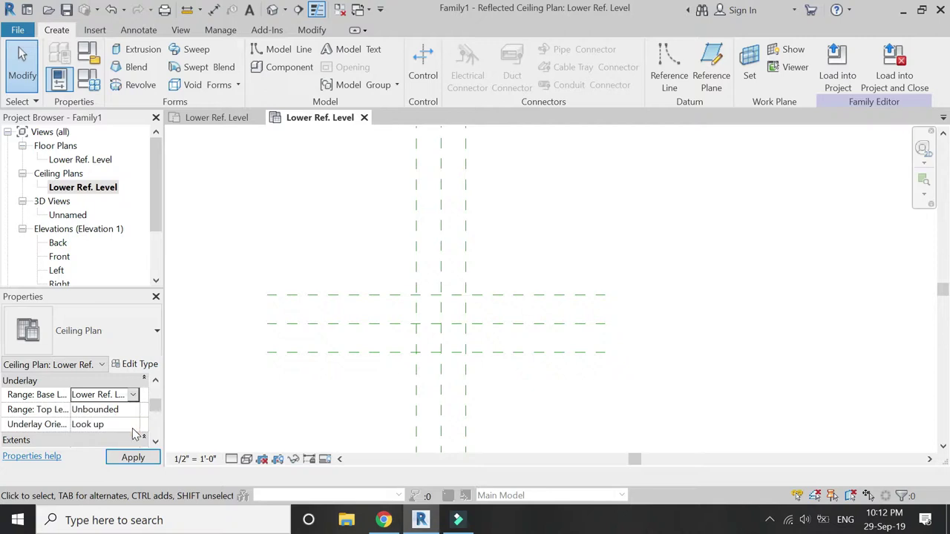
left_click(93, 439)
left_click(130, 457)
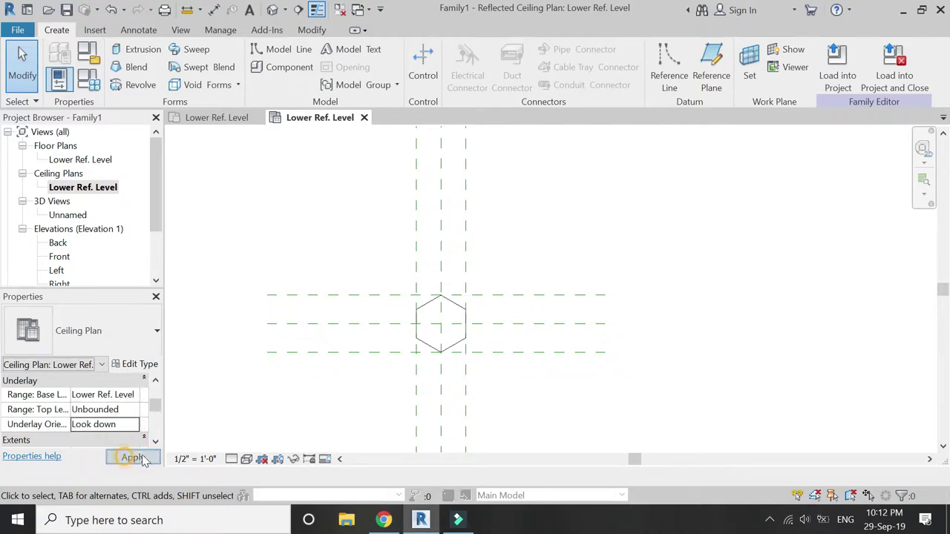
- Set the work plane to Upper Ref Level
left_click(72, 30)
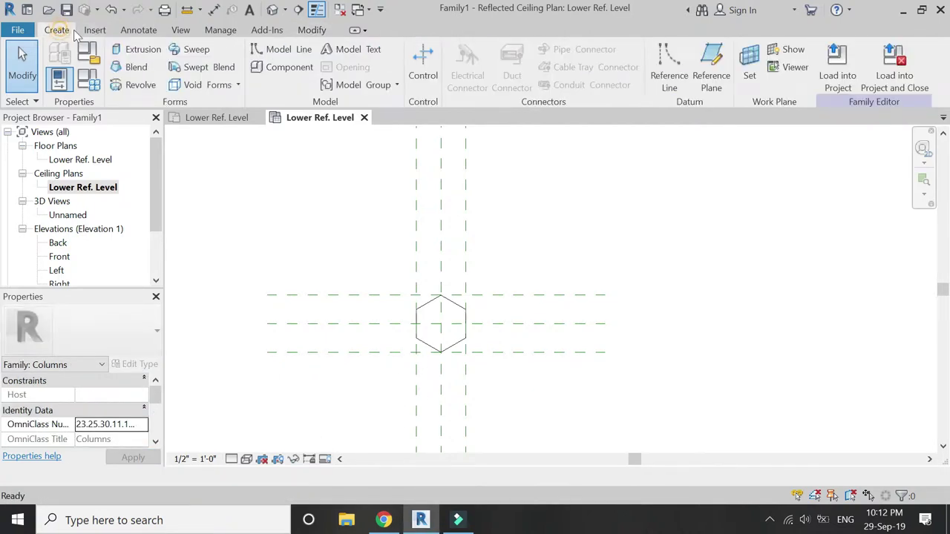
left_click(749, 78)
left_click(746, 336)
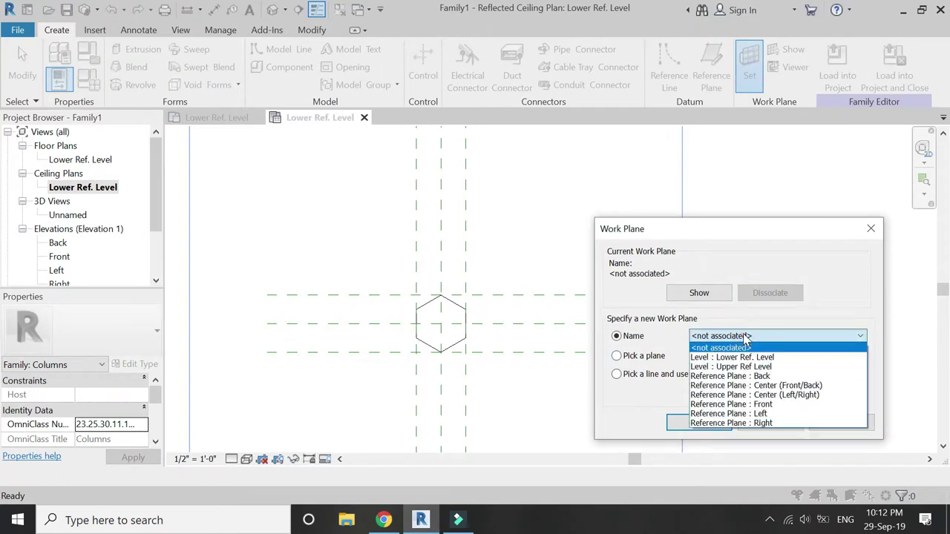
left_click(746, 368)
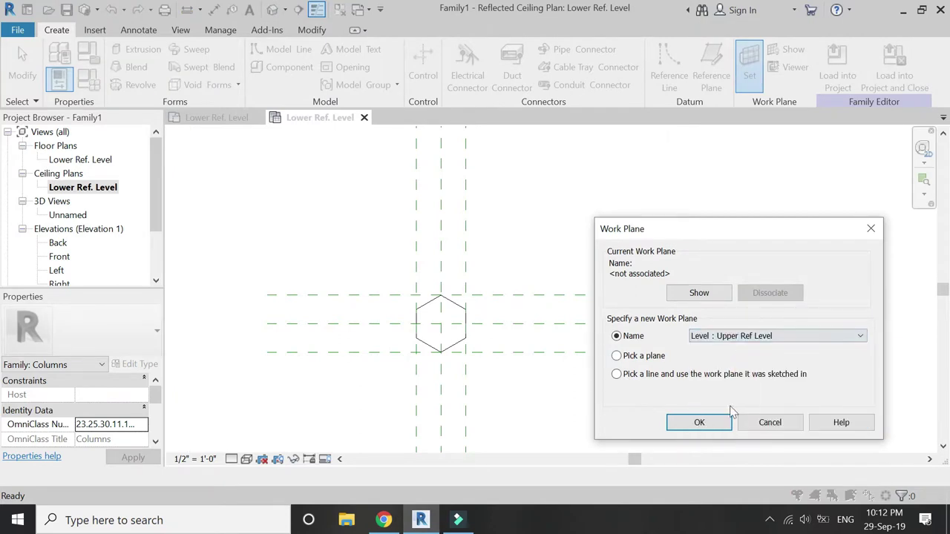
left_click(720, 422)
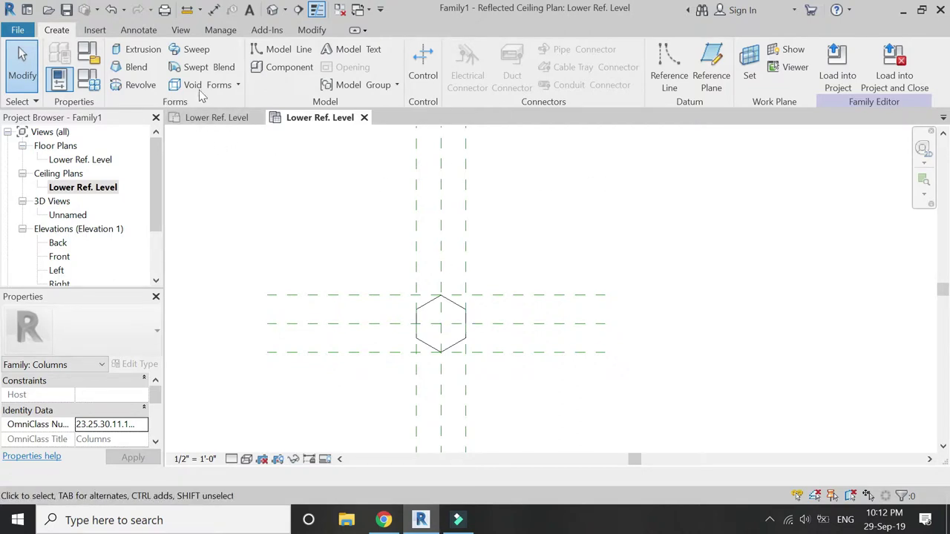
- Draw a large inscribed hexagon on the upper level, centred on the reference-plane intersection
left_click(282, 56)
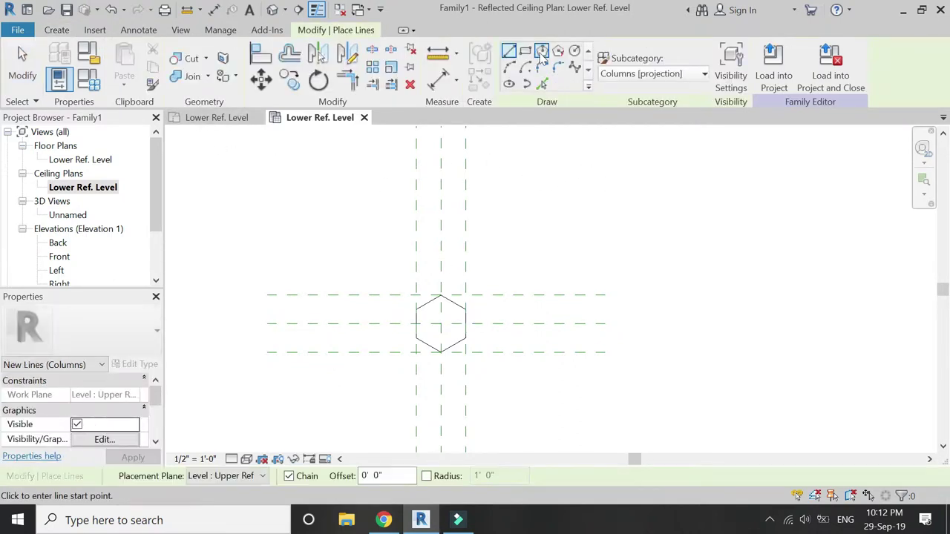
left_click(542, 53)
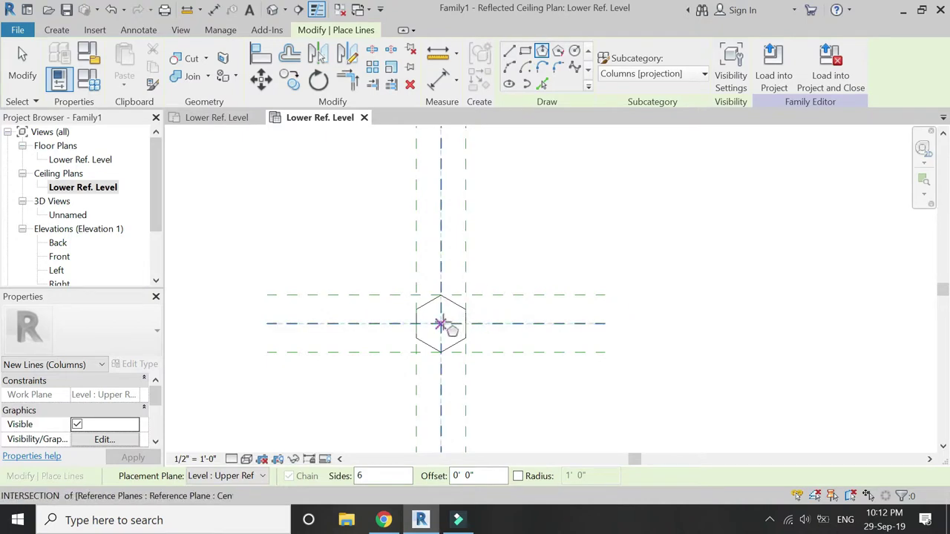
left_click(440, 323)
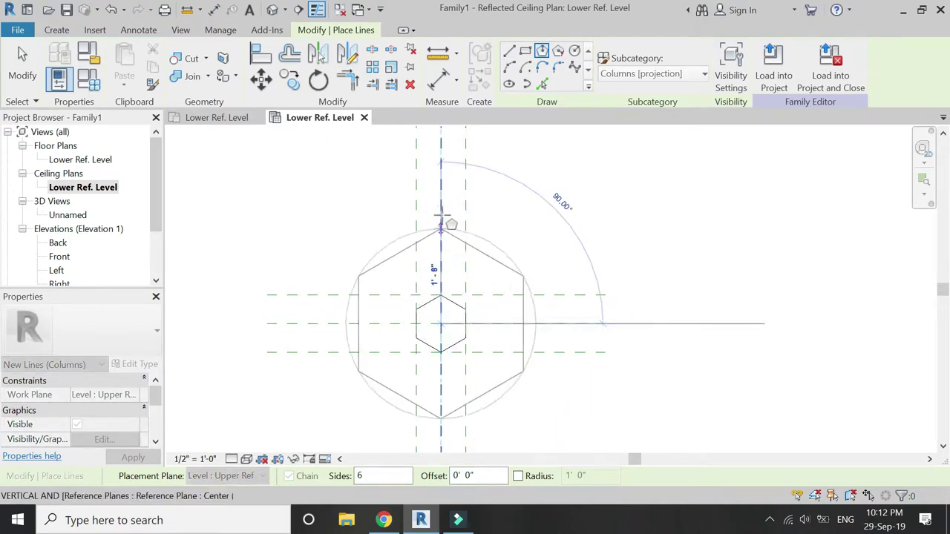
scroll(440, 185, "down", 2)
scroll(441, 185, "down", 2)
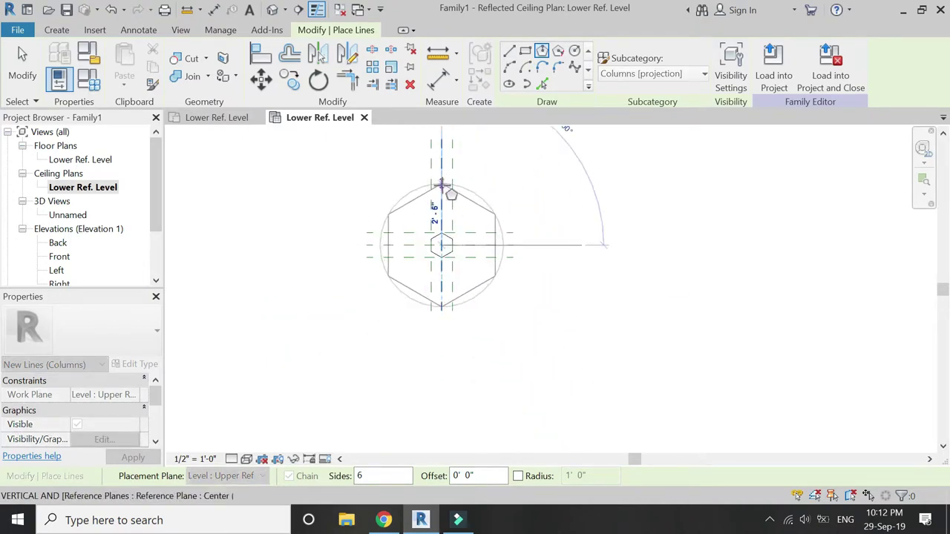
scroll(430, 215, "down", 2)
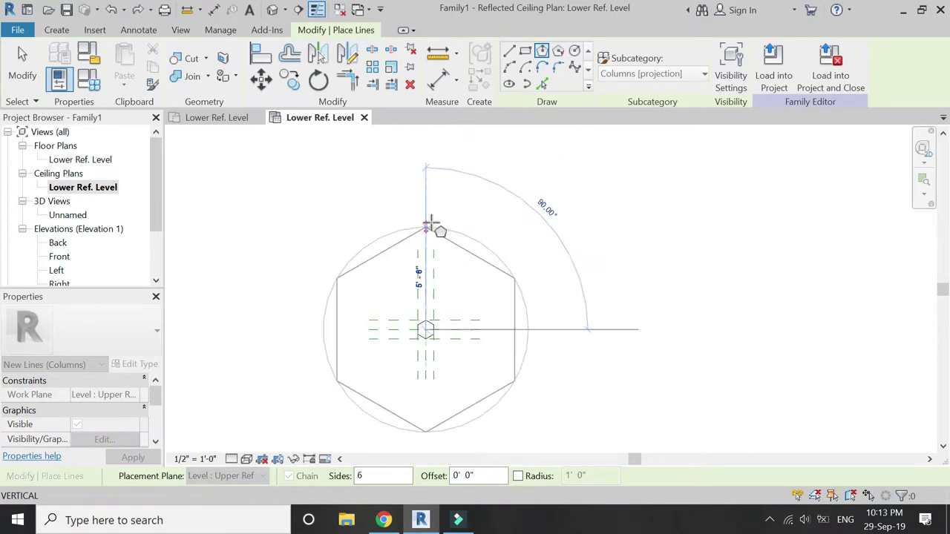
left_click(427, 216)
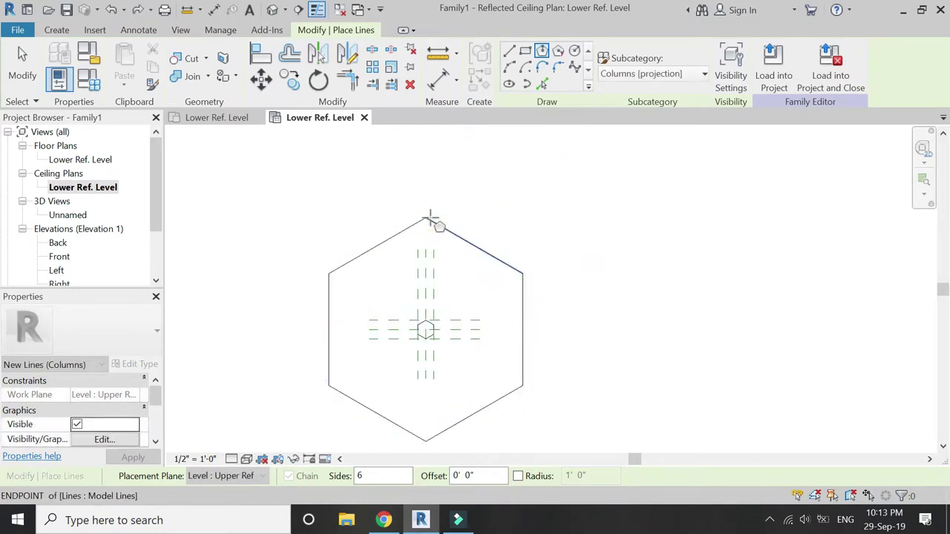
key("Escape")
key("Escape")
- Check both hexagons in 3D, then begin a sweep path on the Upper Ref Level work plane
left_click(274, 10)
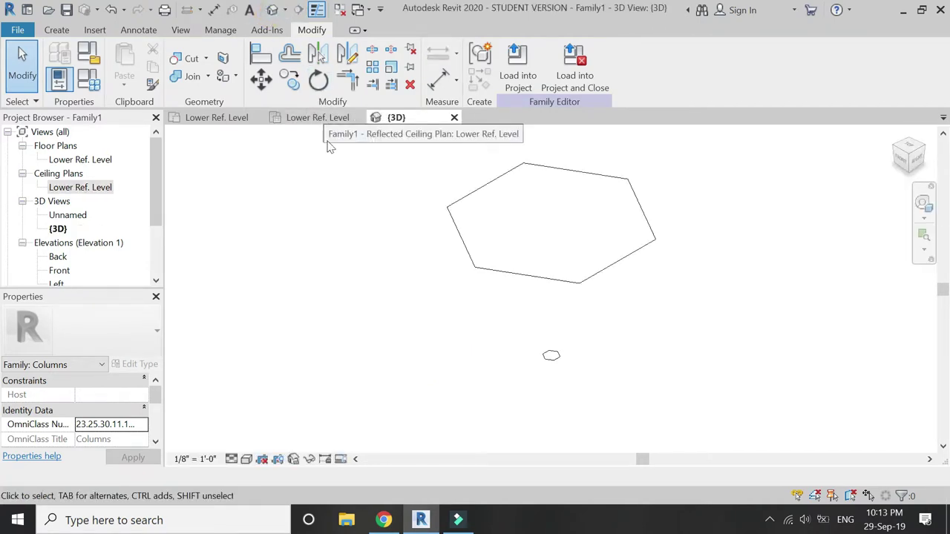
left_click(321, 117)
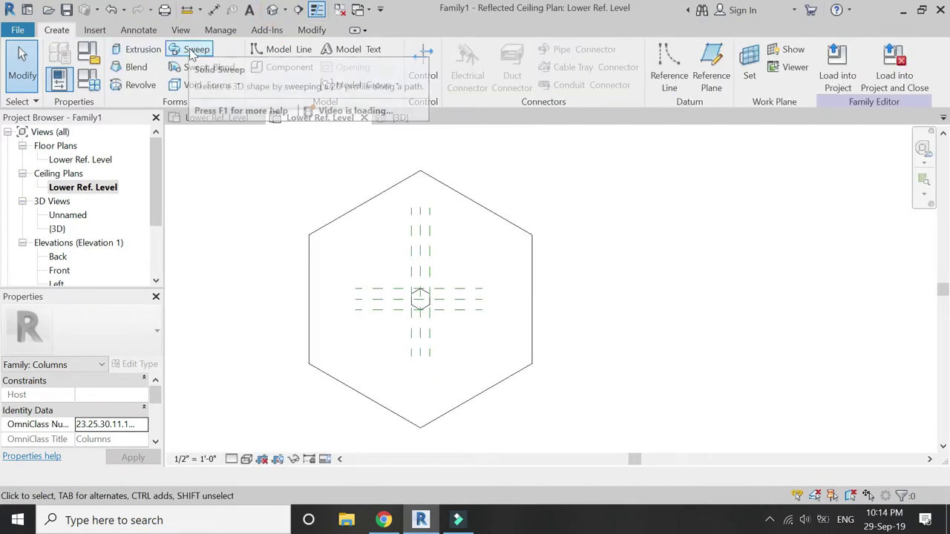
left_click(192, 52)
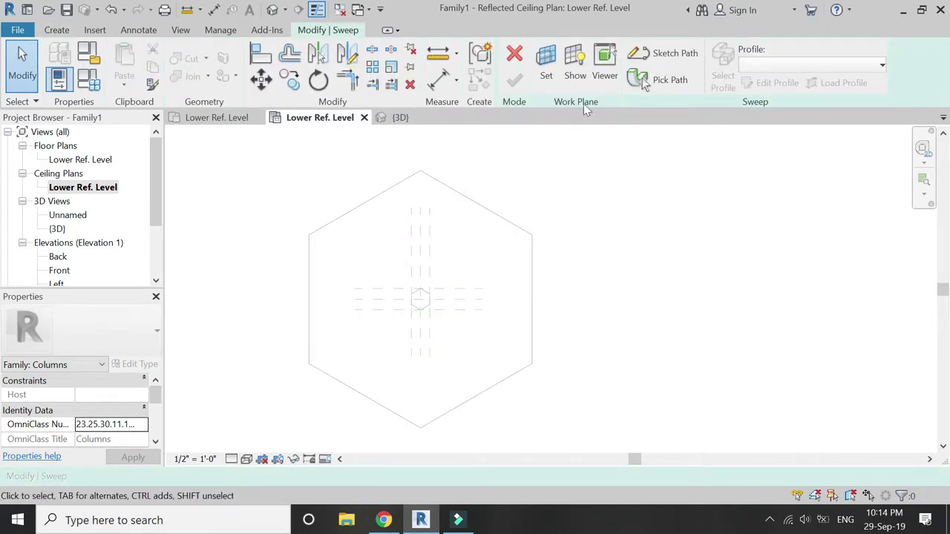
left_click(656, 52)
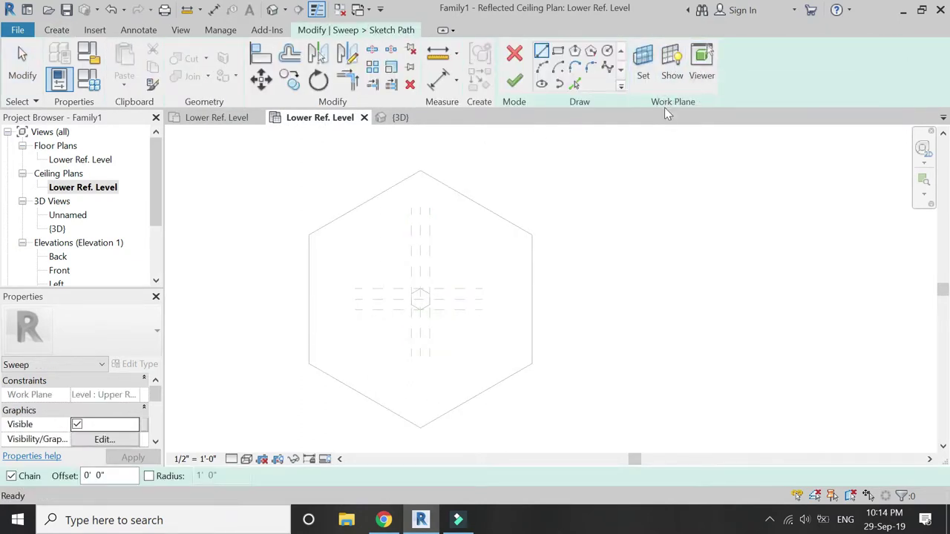
left_click(643, 63)
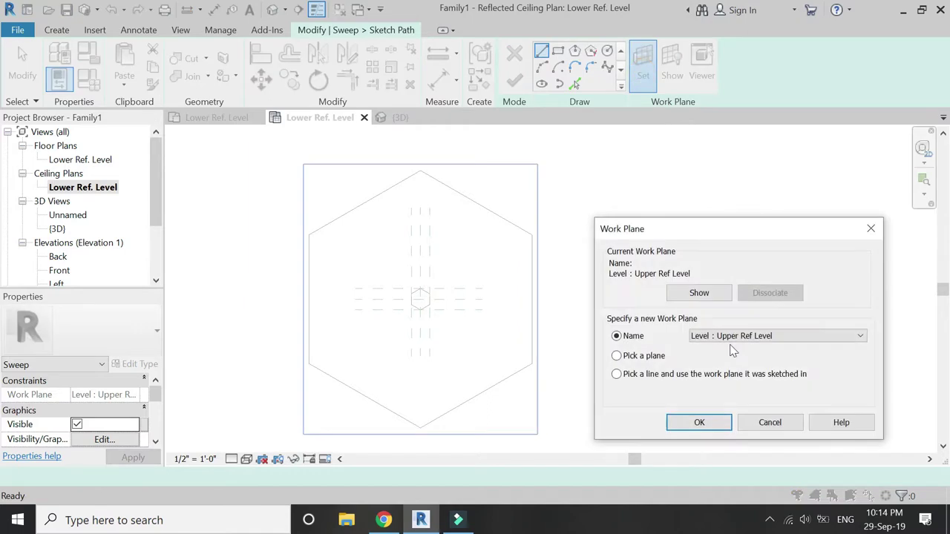
left_click(710, 422)
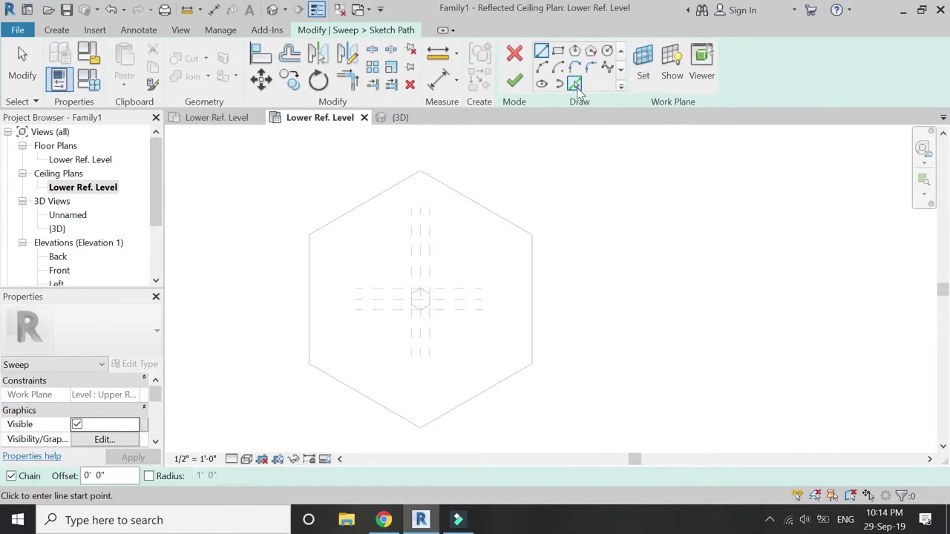
- Pick the large hexagon's edges as the sweep path
left_click(575, 84)
left_click(379, 202)
left_click(309, 294)
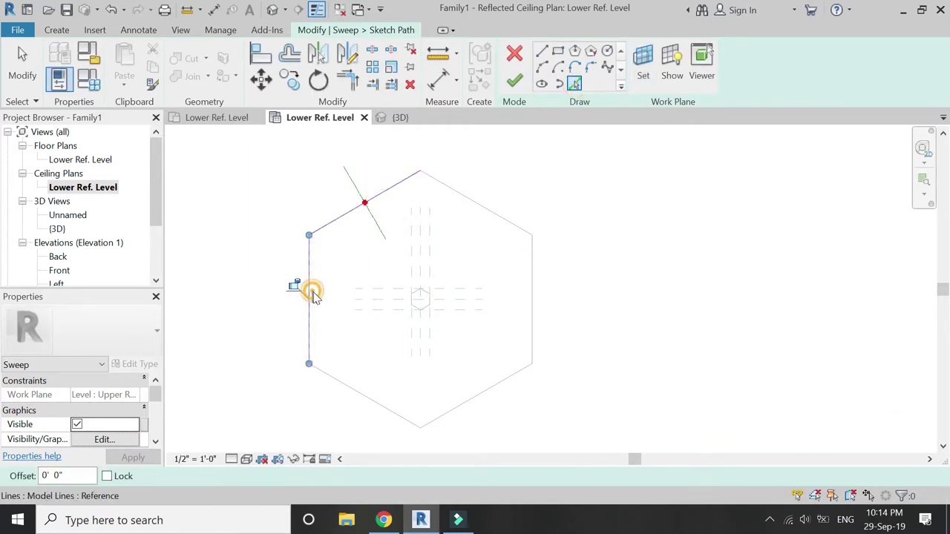
left_click(392, 408)
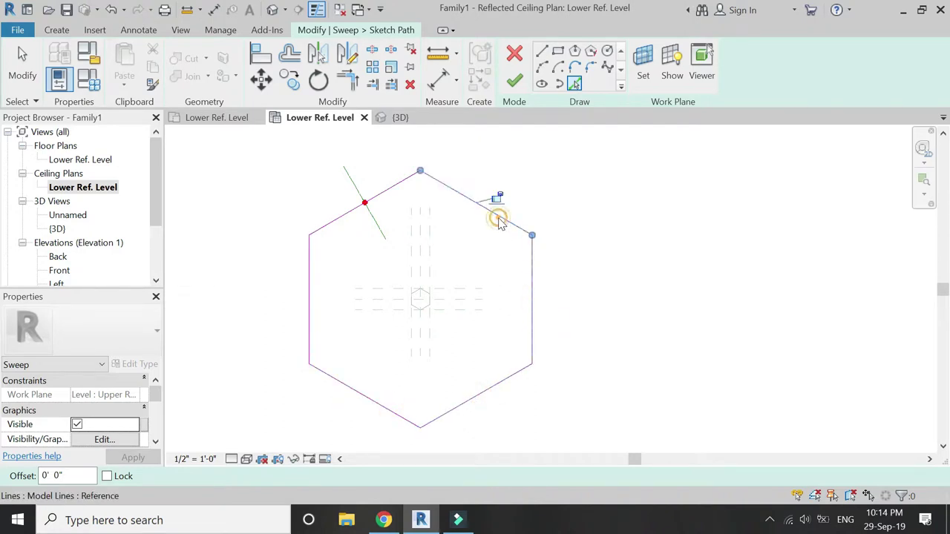
key("Escape")
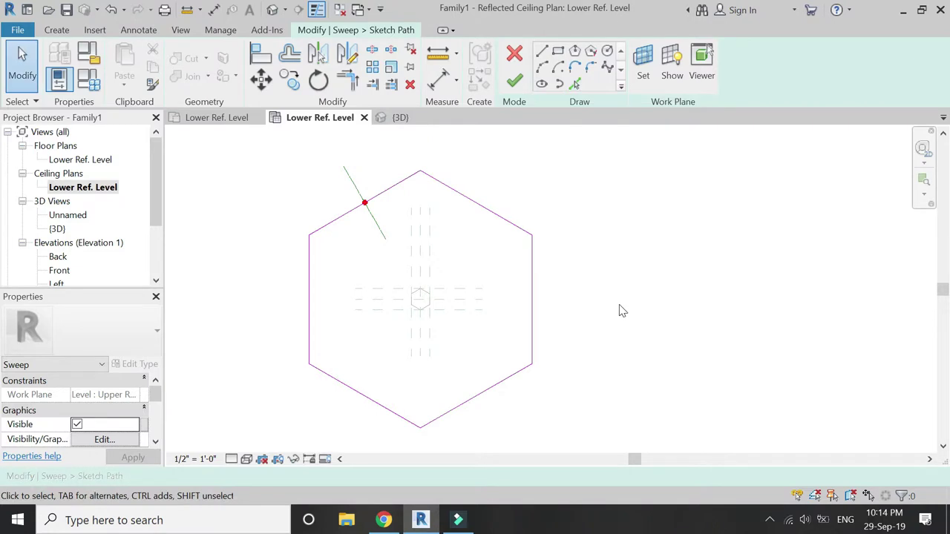
- Finish the hexagonal path and open the Front elevation to sketch the sweep profile
left_click(513, 83)
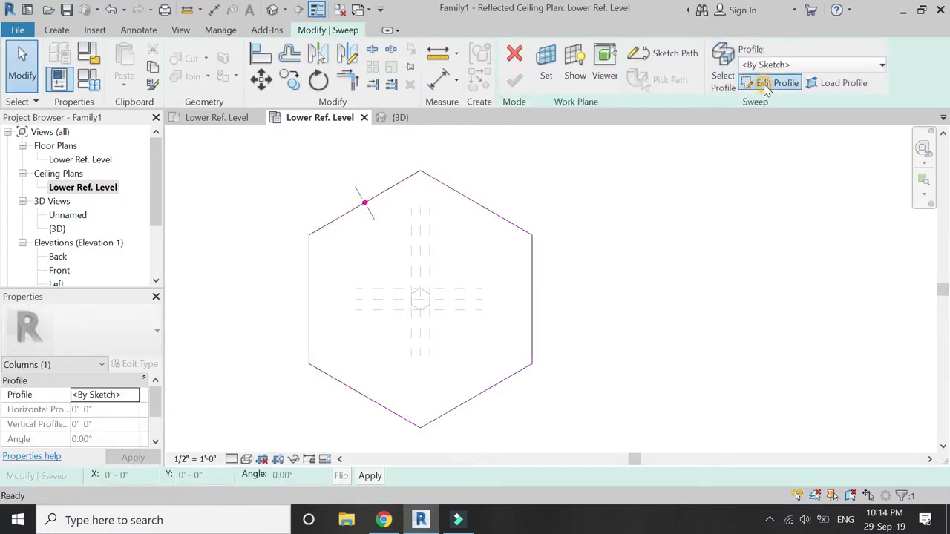
left_click(765, 84)
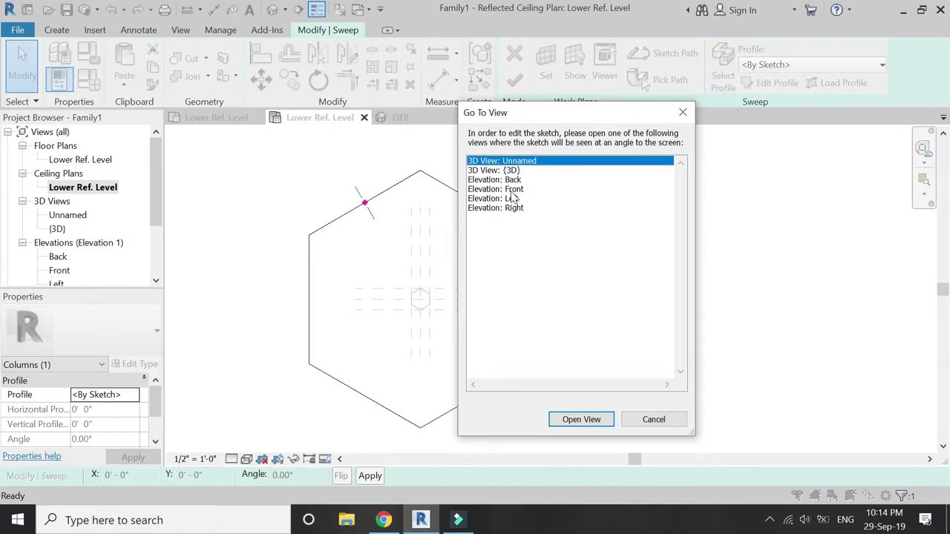
left_click(513, 189)
left_click(581, 419)
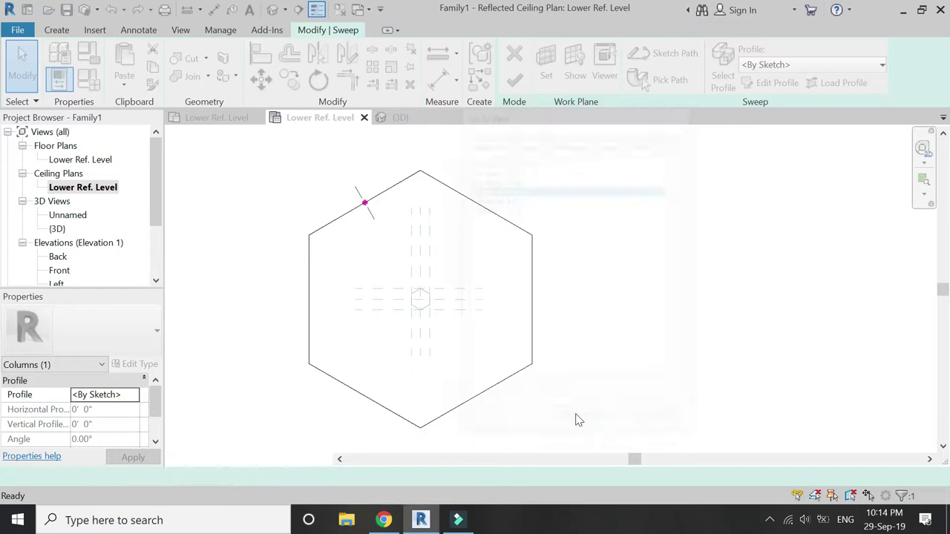
scroll(462, 233, "up", 1)
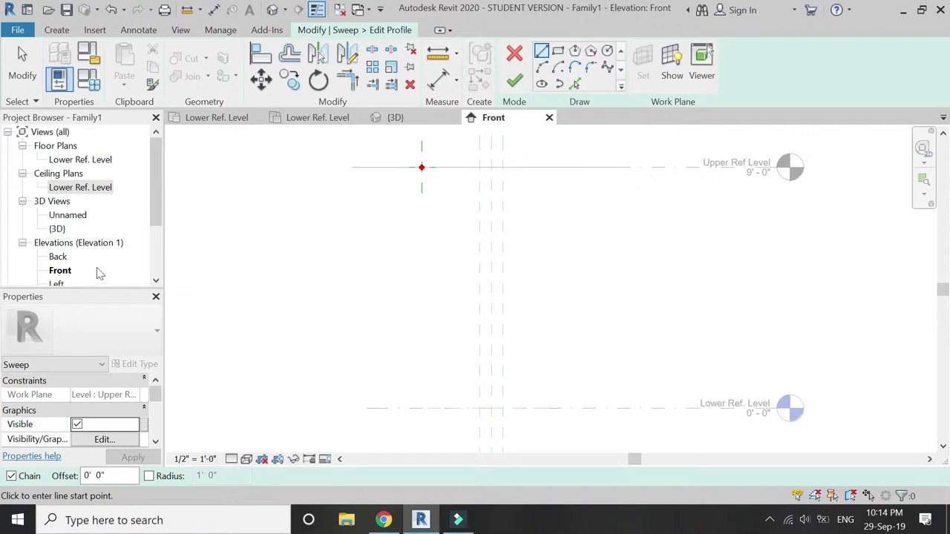
scroll(76, 265, "down", 1)
- In the Back elevation, draw a vertical profile line rising from the Lower Ref. Level
double_click(58, 228)
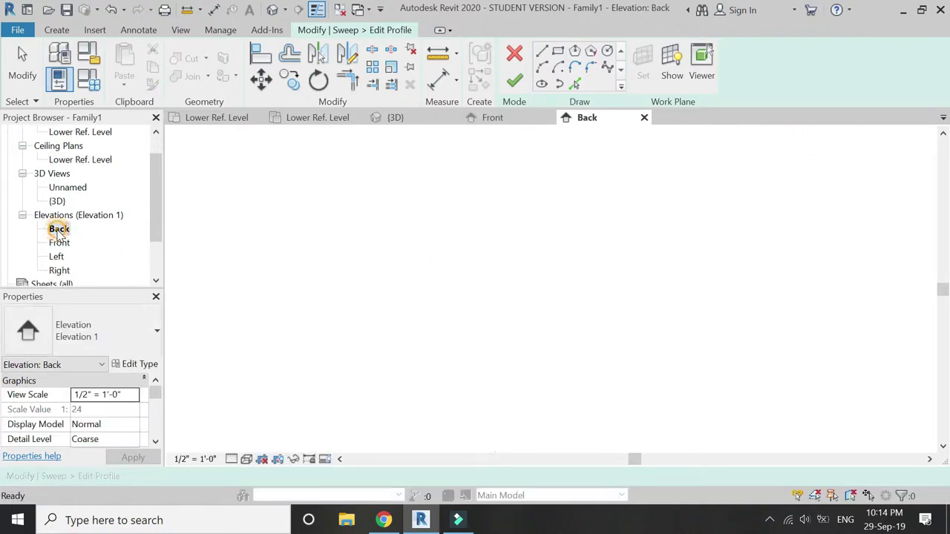
left_click(540, 53)
scroll(586, 301, "up", 2)
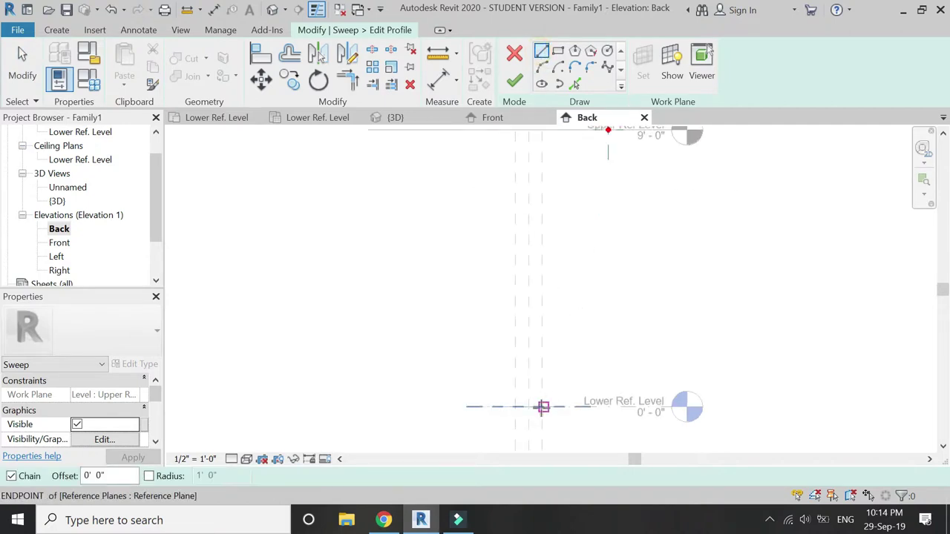
left_click(543, 406)
scroll(588, 406, "up", 1)
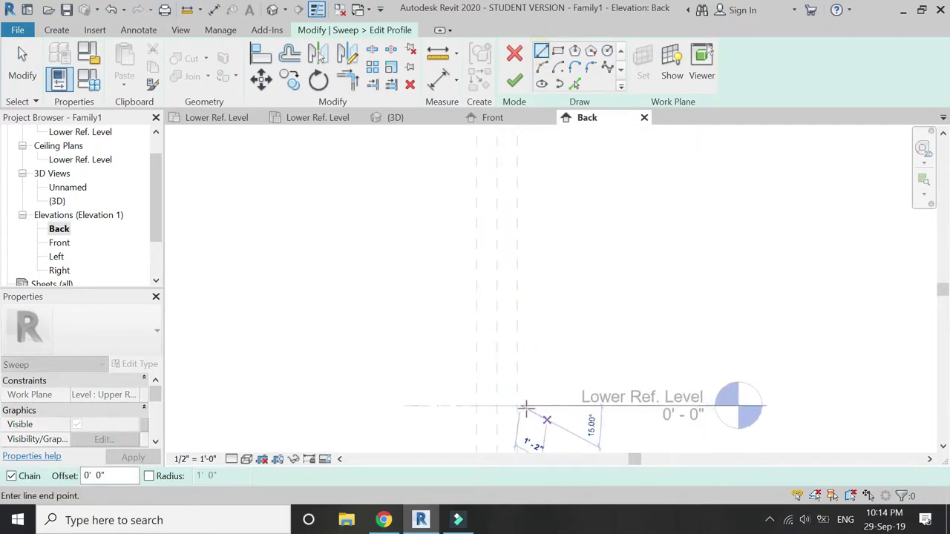
scroll(526, 407, "up", 2)
key("Escape")
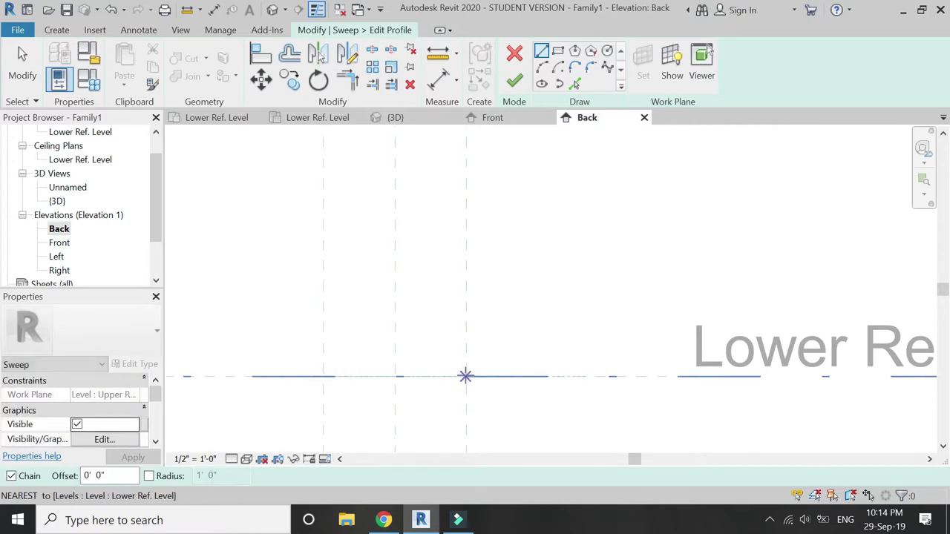
scroll(467, 376, "up", 3)
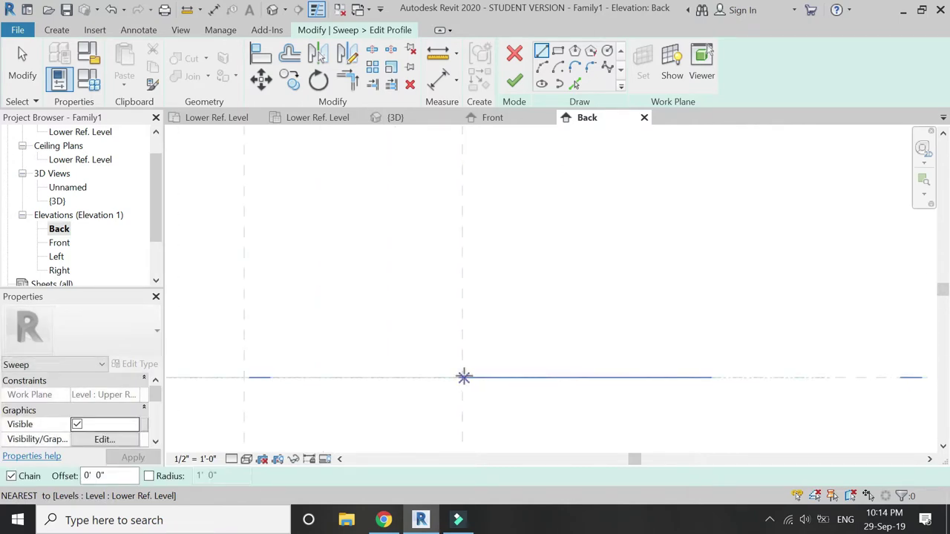
scroll(461, 393, "down", 2)
scroll(466, 393, "down", 2)
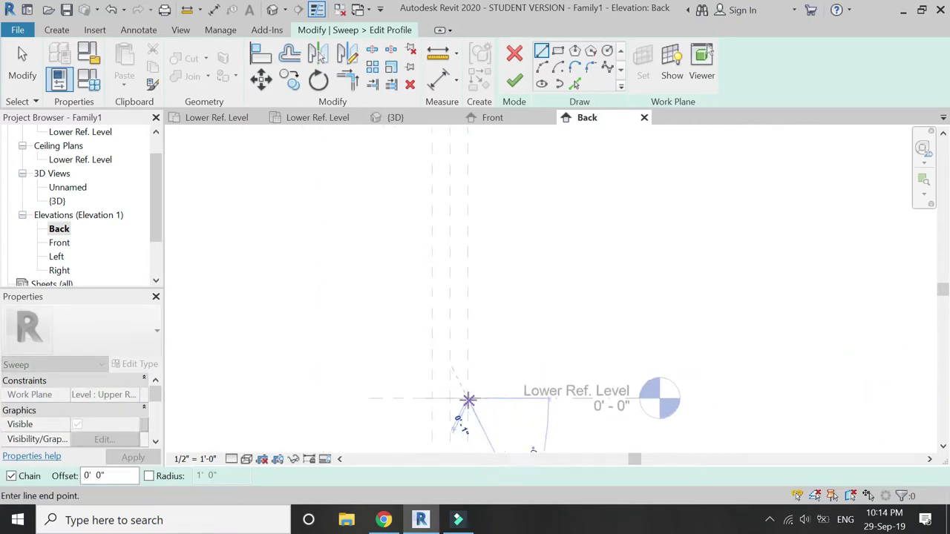
scroll(469, 400, "down", 2)
scroll(454, 282, "up", 1)
scroll(464, 286, "up", 1)
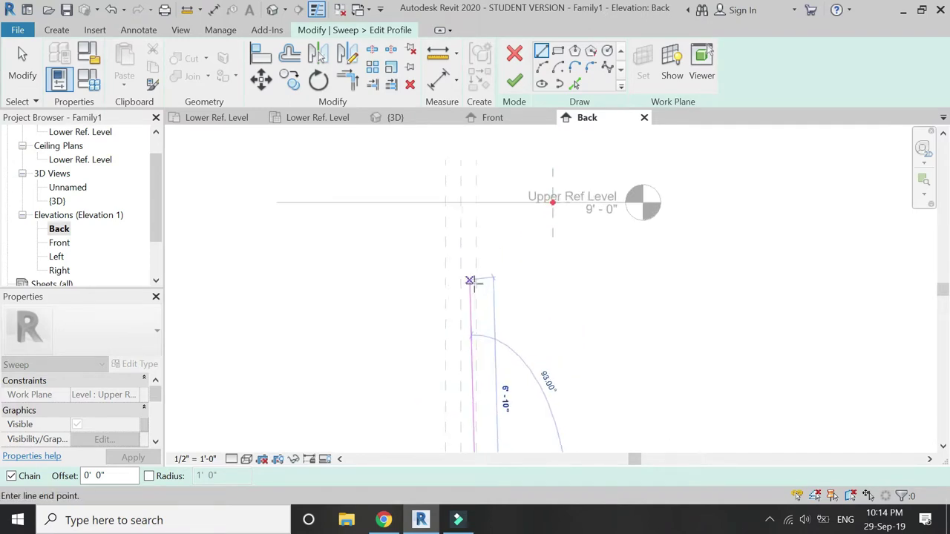
scroll(477, 321, "down", 2)
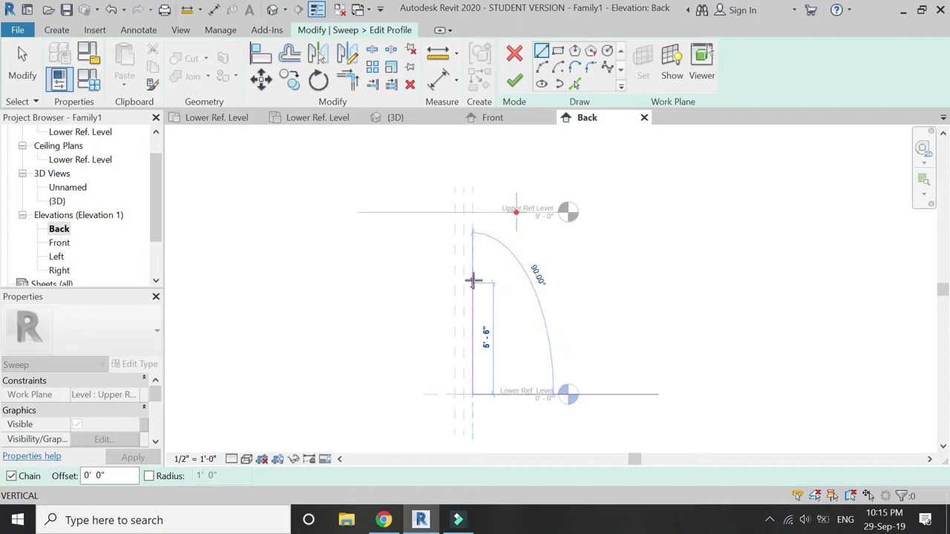
left_click(473, 275)
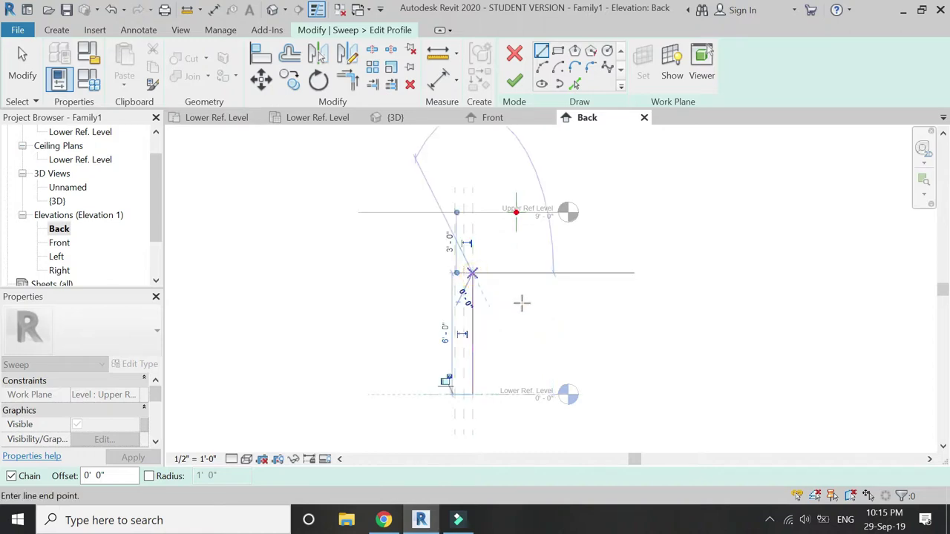
key("Escape")
key("Escape")
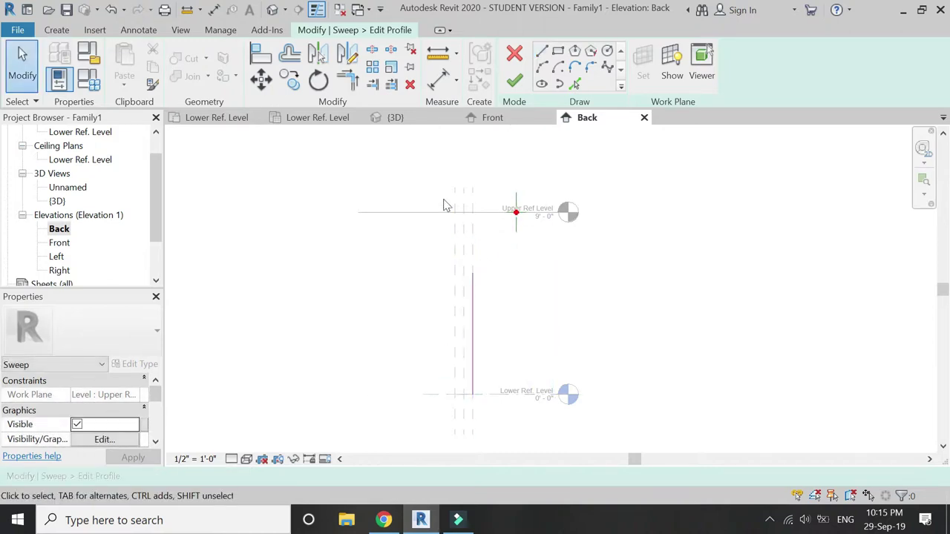
- In 3D, move the vertical profile line onto a hexagon edge's midpoint
left_click(413, 121)
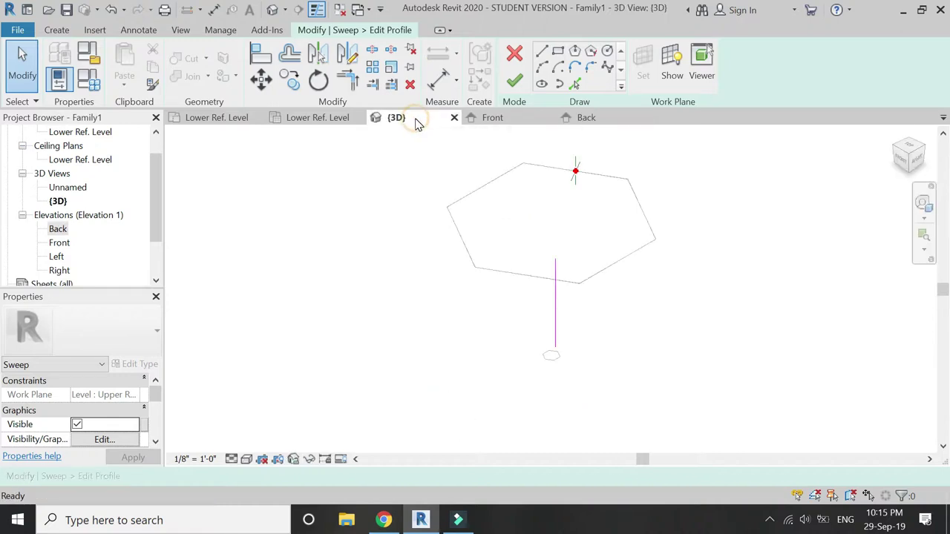
scroll(564, 288, "up", 1)
scroll(556, 313, "up", 2)
scroll(566, 350, "down", 3)
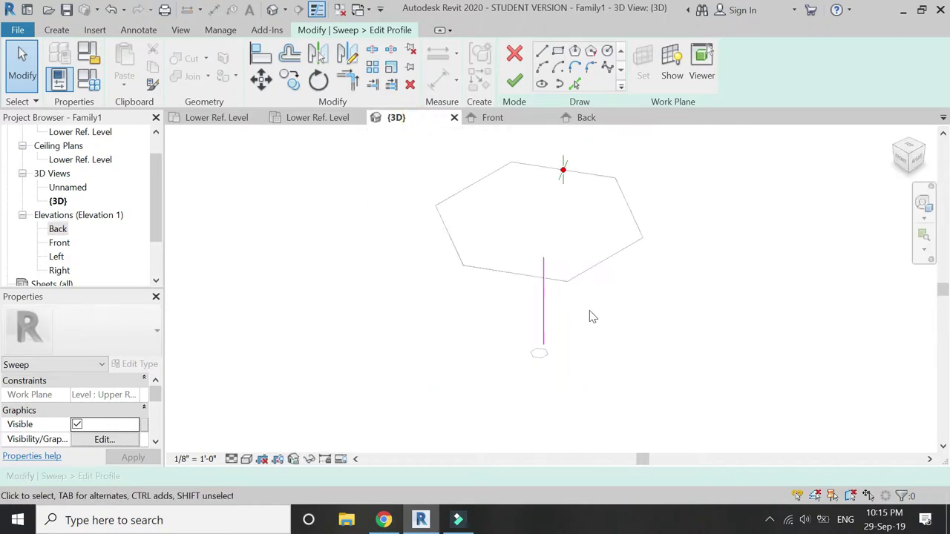
left_click(560, 305)
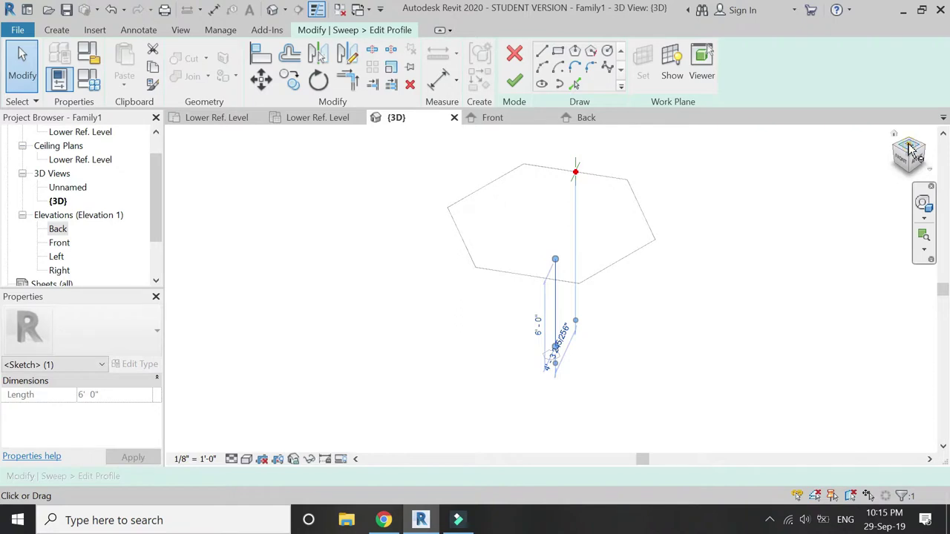
scroll(563, 297, "up", 3)
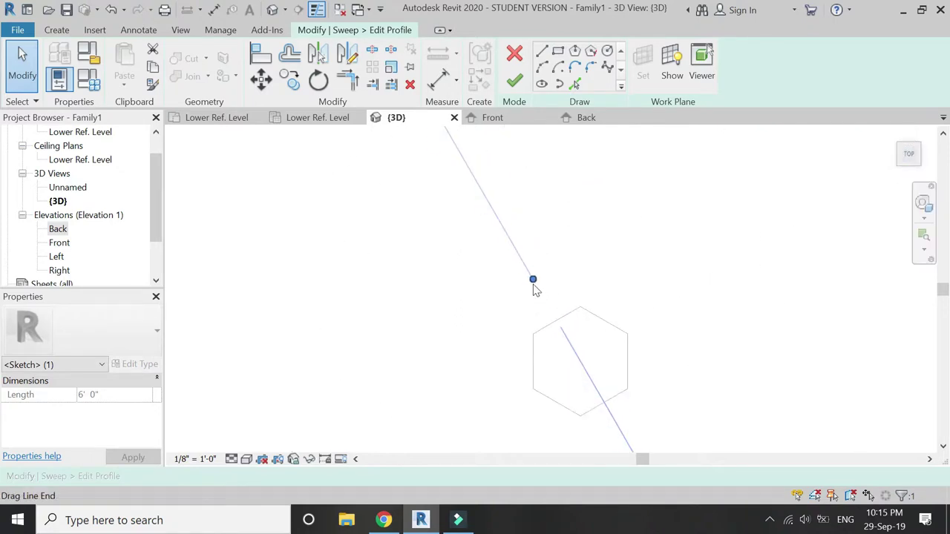
scroll(535, 286, "up", 1)
left_click(261, 83)
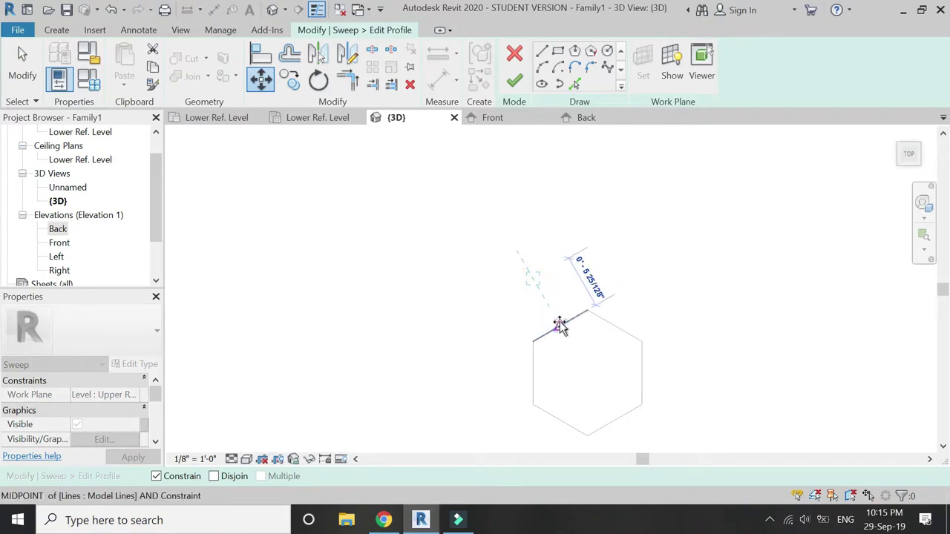
left_click(558, 321)
key("Escape")
- Orbit to verify the line's position, then return to the Back elevation
scroll(498, 328, "down", 3)
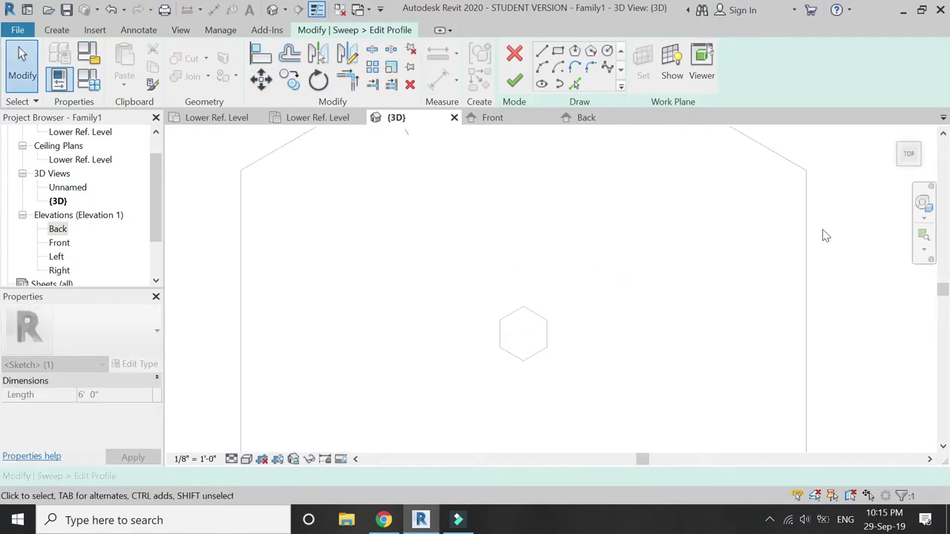
left_click(920, 184)
left_click_drag(911, 158, 918, 172)
left_click(918, 172)
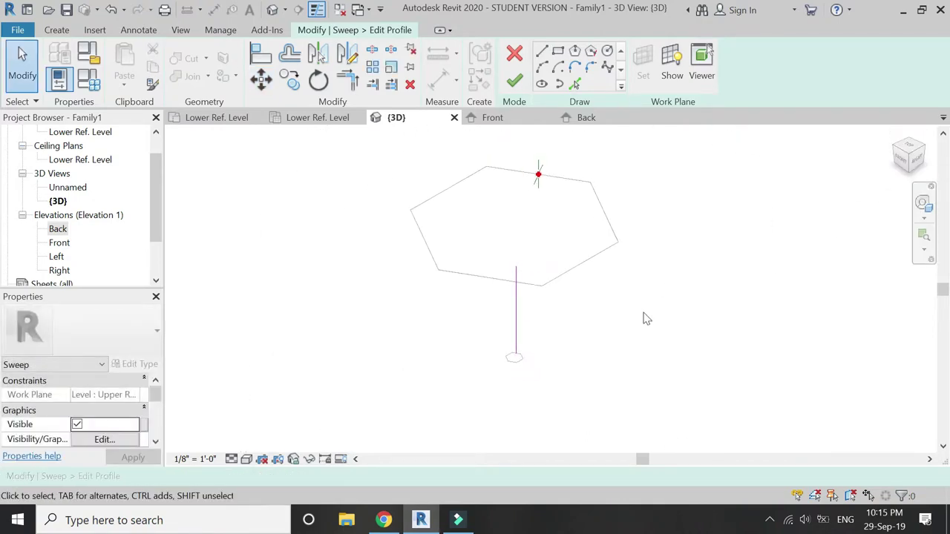
left_click(569, 119)
- Draw a start-end-radius arc from the Upper Ref Level down to the vertical line
scroll(473, 254, "up", 2)
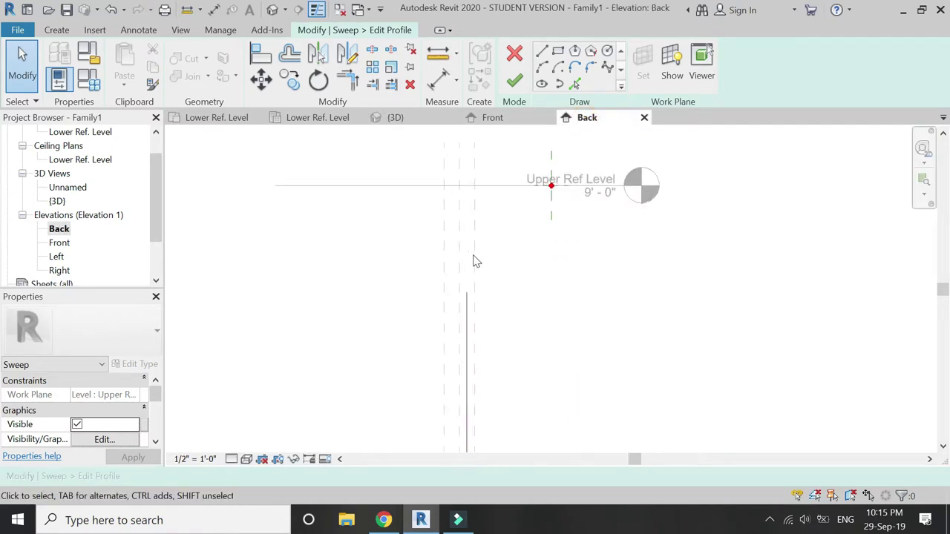
scroll(475, 259, "up", 2)
left_click(541, 67)
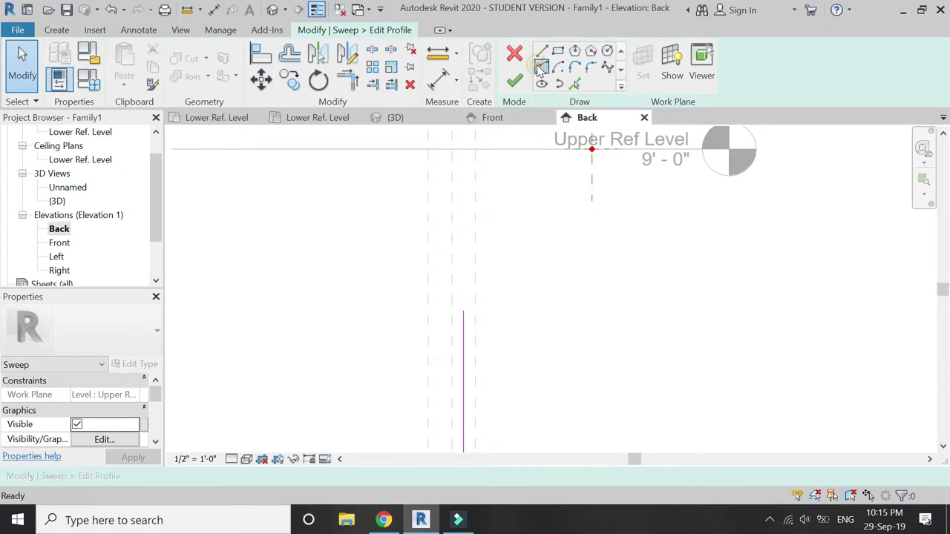
left_click(560, 154)
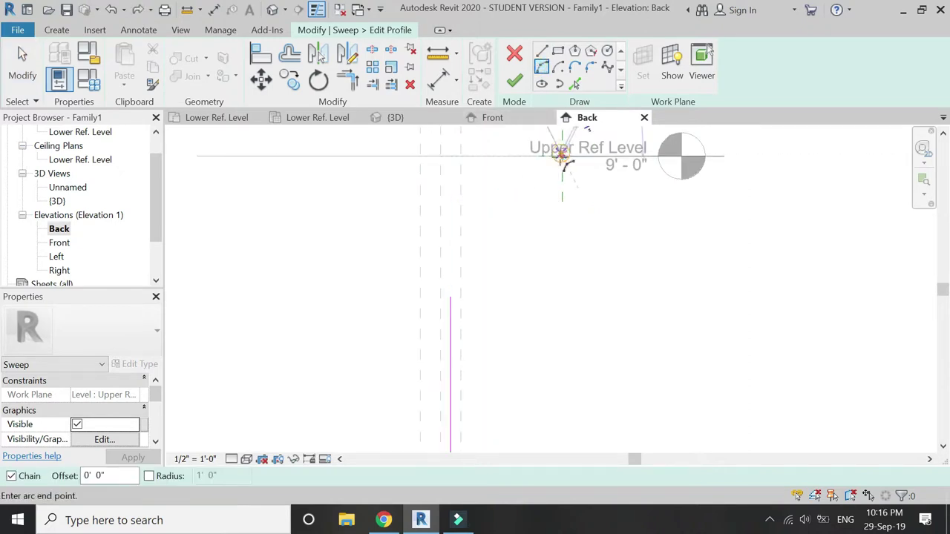
left_click(449, 358)
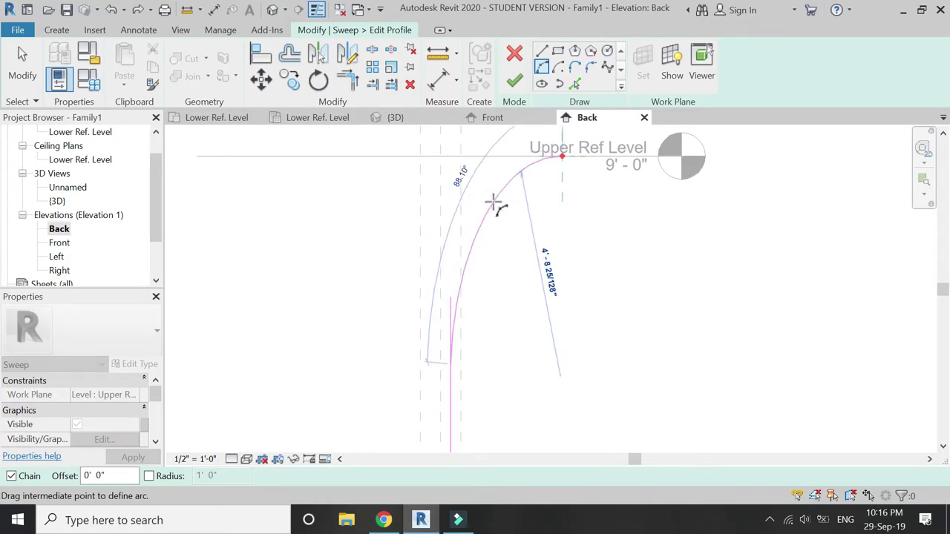
left_click(471, 200)
key("Escape")
key("Escape")
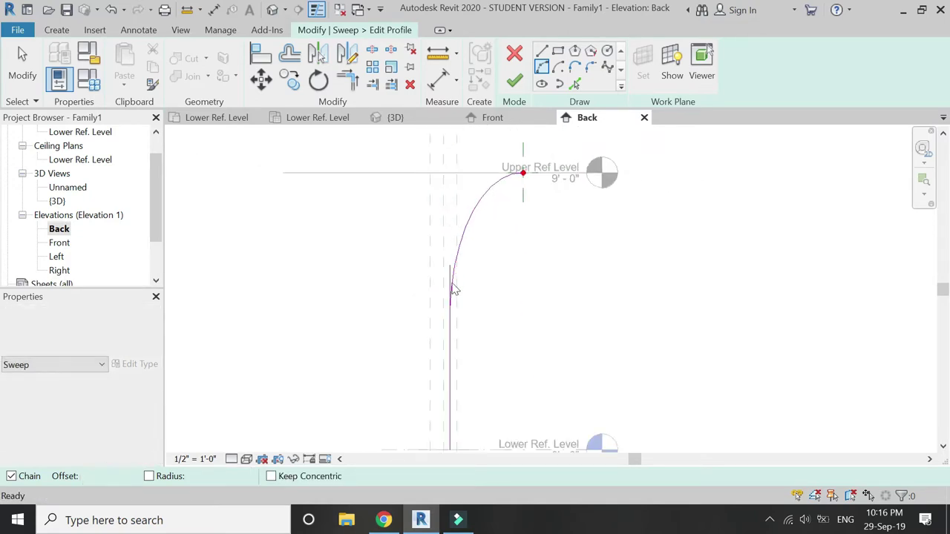
- Trim the vertical line to a corner where it meets the arc
left_click(347, 78)
scroll(456, 297, "up", 2)
left_click(460, 289)
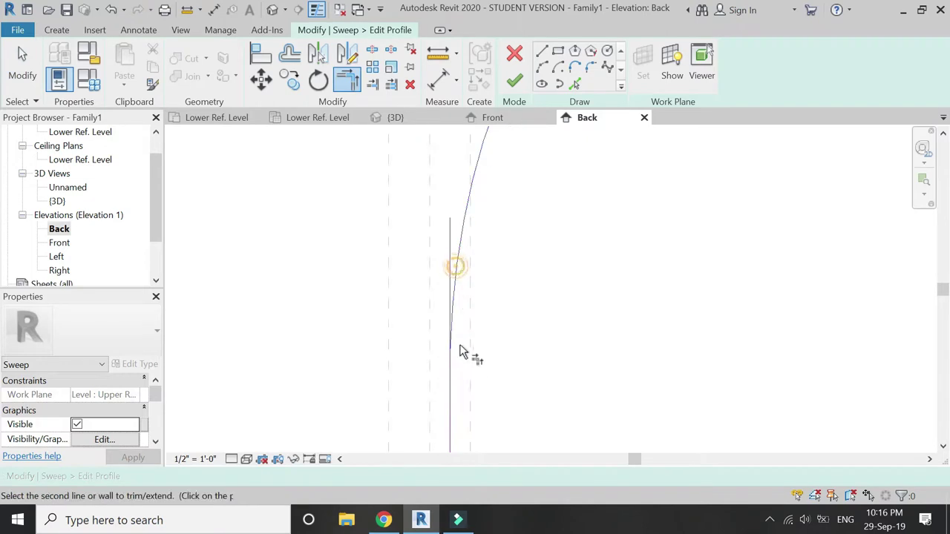
left_click(450, 383)
scroll(403, 290, "down", 3)
key("Escape")
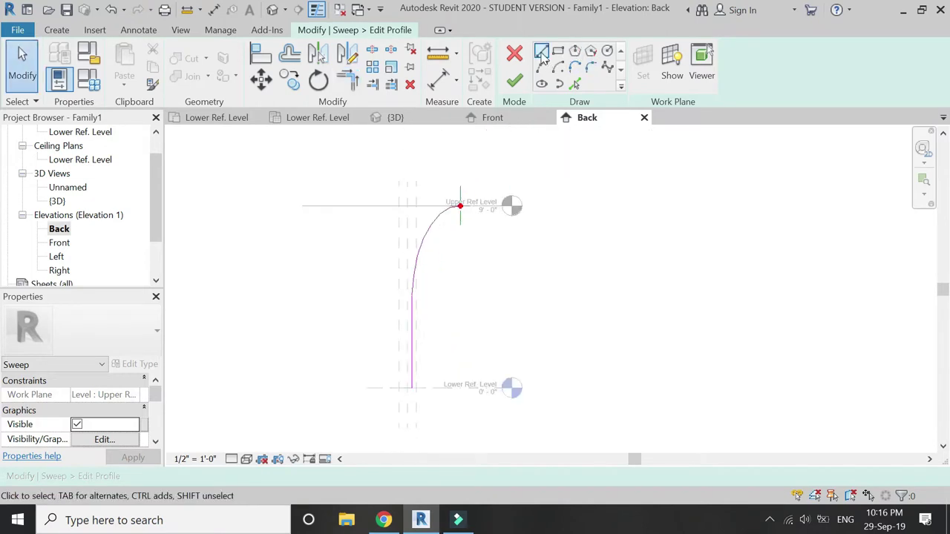
- Draw the top line from the arc's end to the reference-plane intersection
left_click(541, 52)
left_click(460, 206)
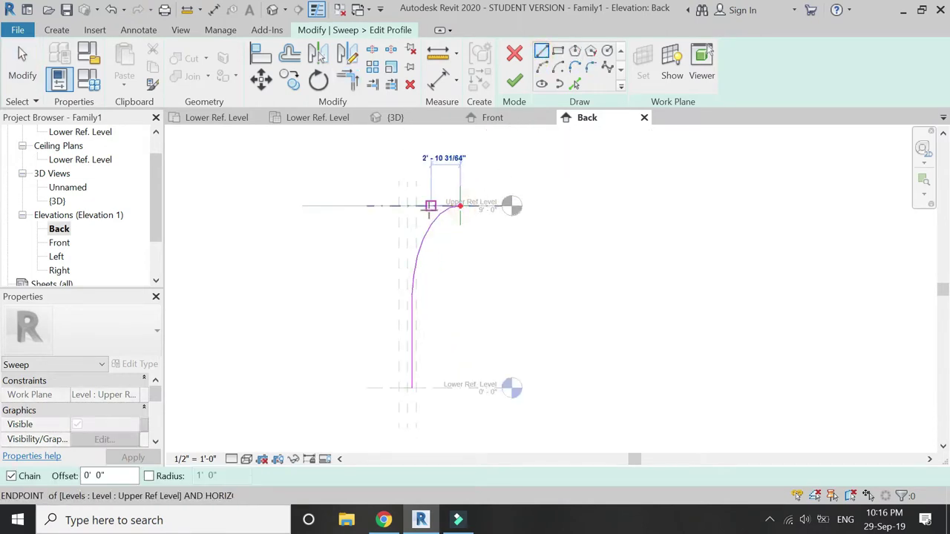
scroll(416, 205, "up", 2)
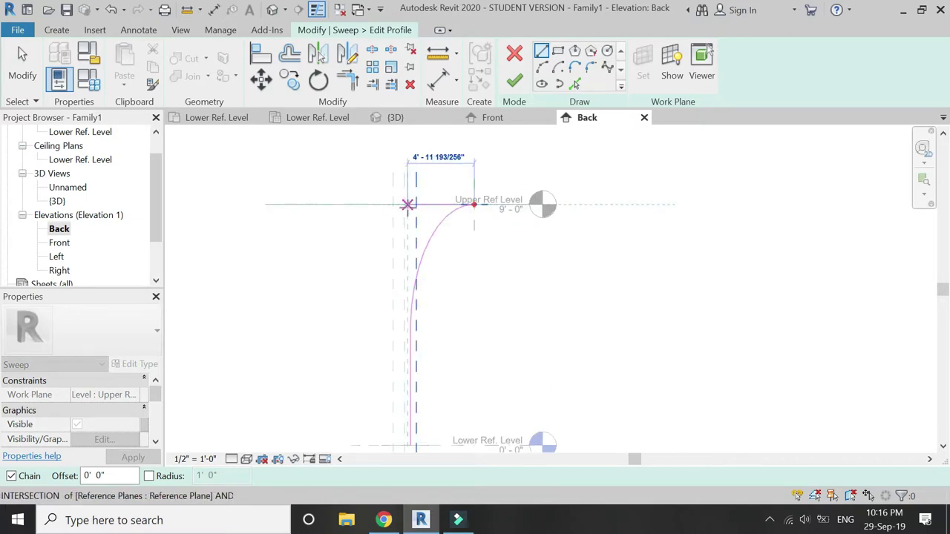
left_click(408, 204)
scroll(394, 178, "down", 2)
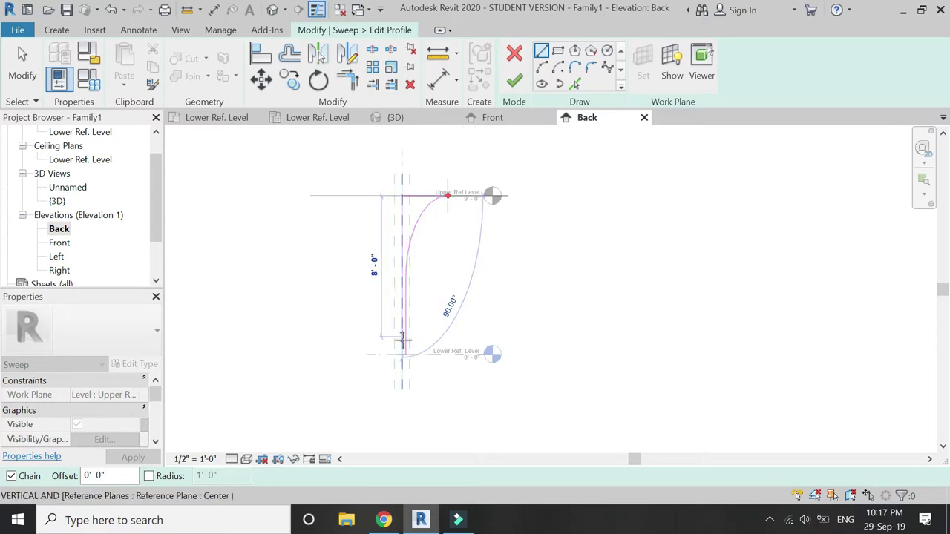
scroll(402, 341, "up", 2)
scroll(398, 349, "up", 3)
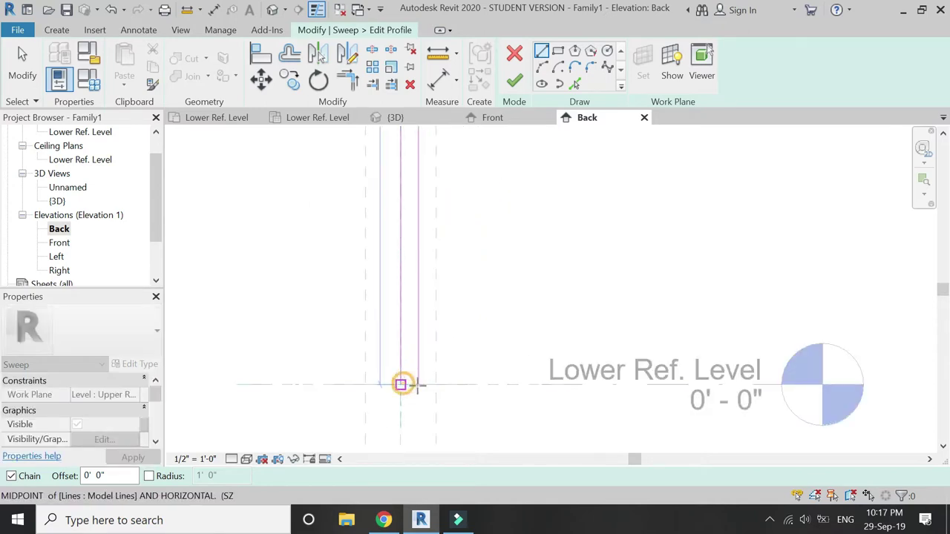
scroll(417, 389, "down", 2)
scroll(426, 348, "down", 3)
key("Escape")
key("Escape")
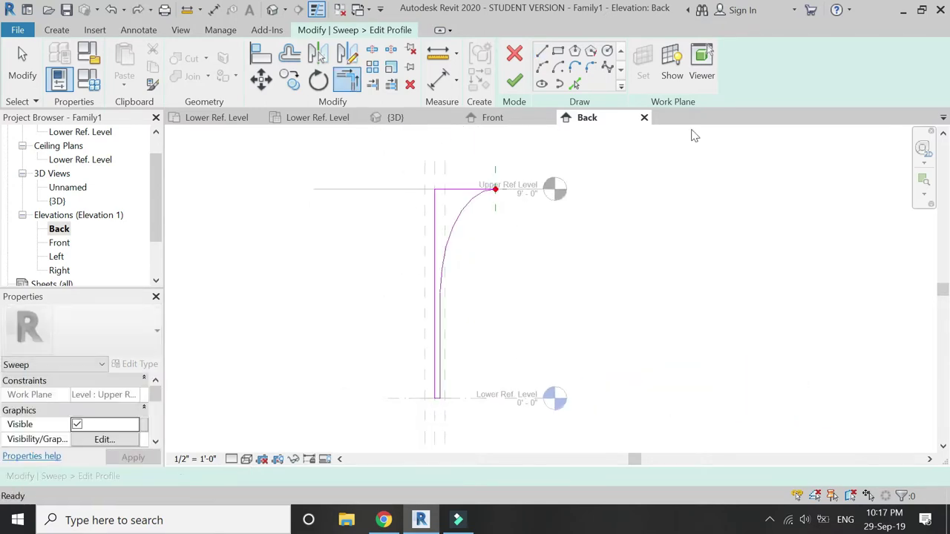
- Finish the profile and the sweep, and view the column in 3D
left_click(521, 80)
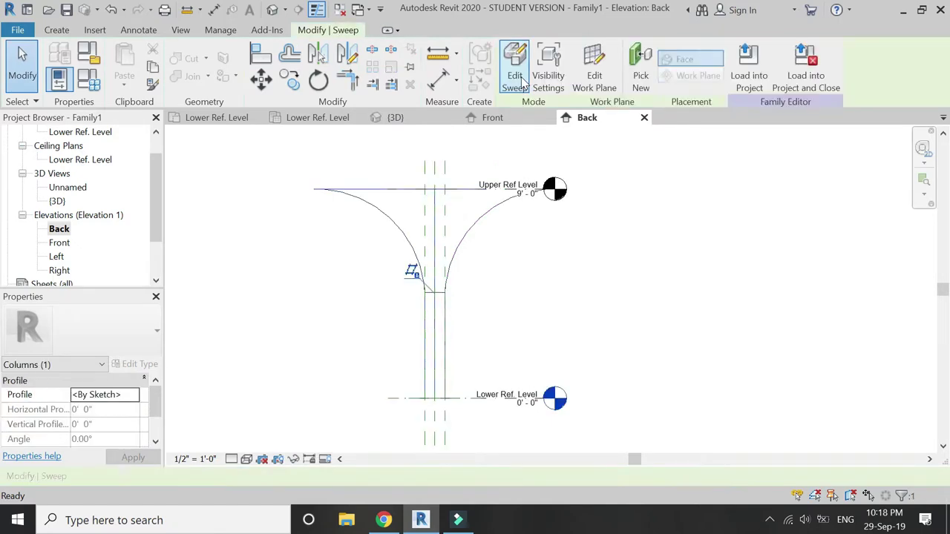
left_click(547, 265)
left_click(273, 10)
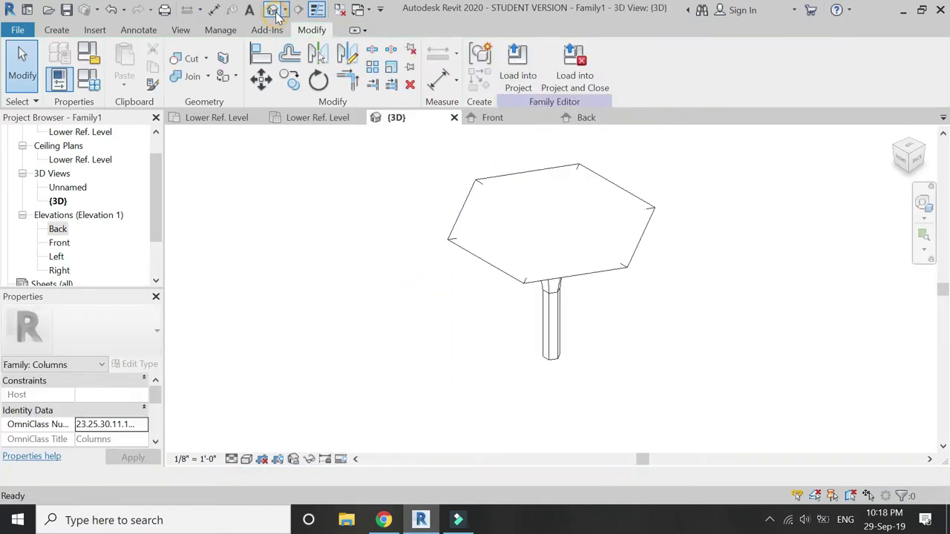
- Associate the sweep's material with a new 'columns material' family parameter
left_click(556, 341)
scroll(140, 438, "down", 3)
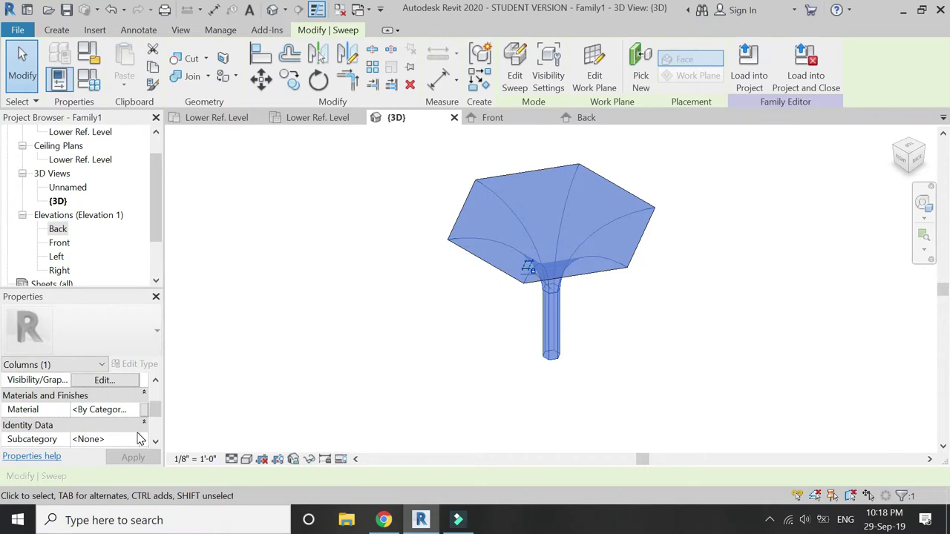
left_click(151, 410)
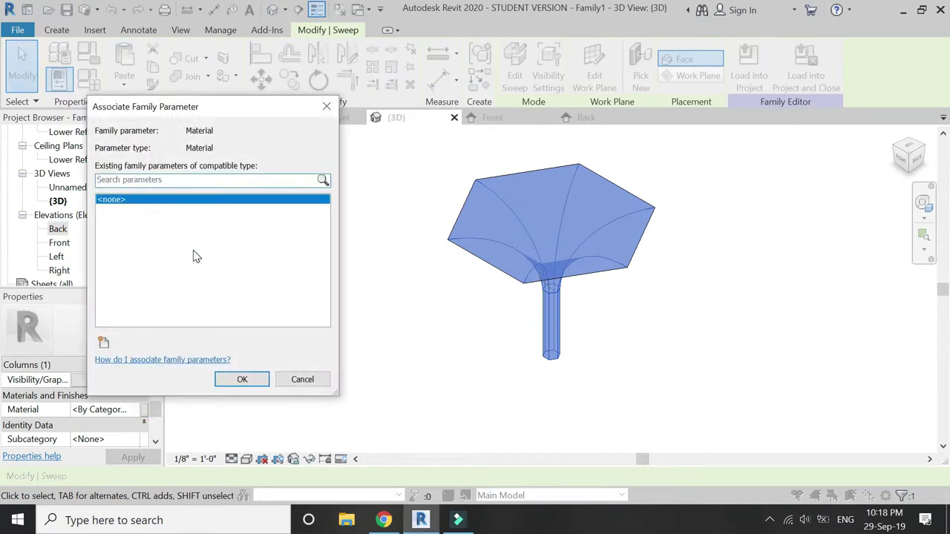
left_click(104, 342)
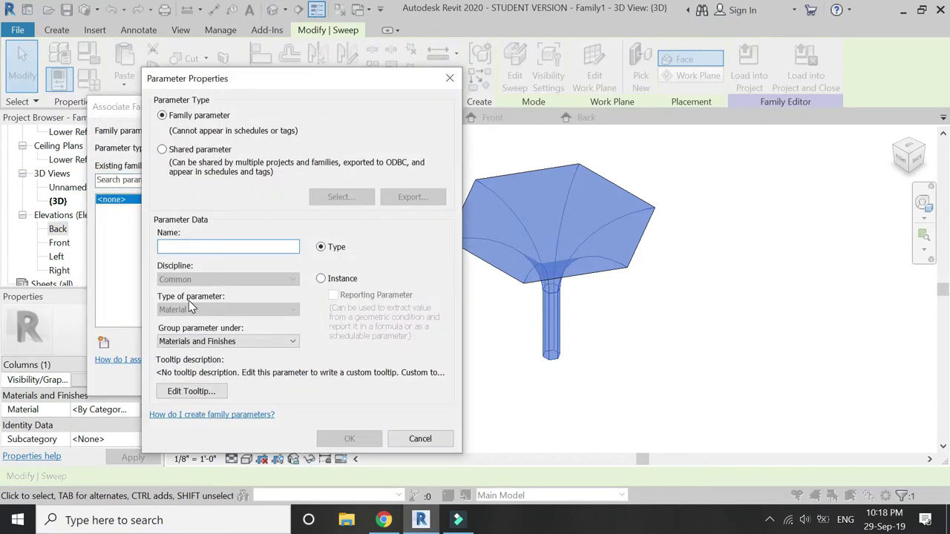
type("columns material")
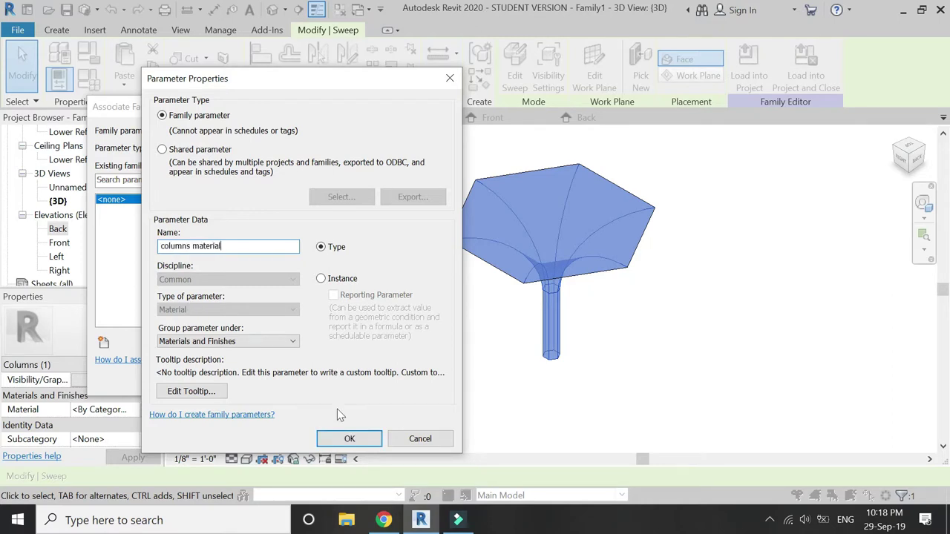
left_click(349, 438)
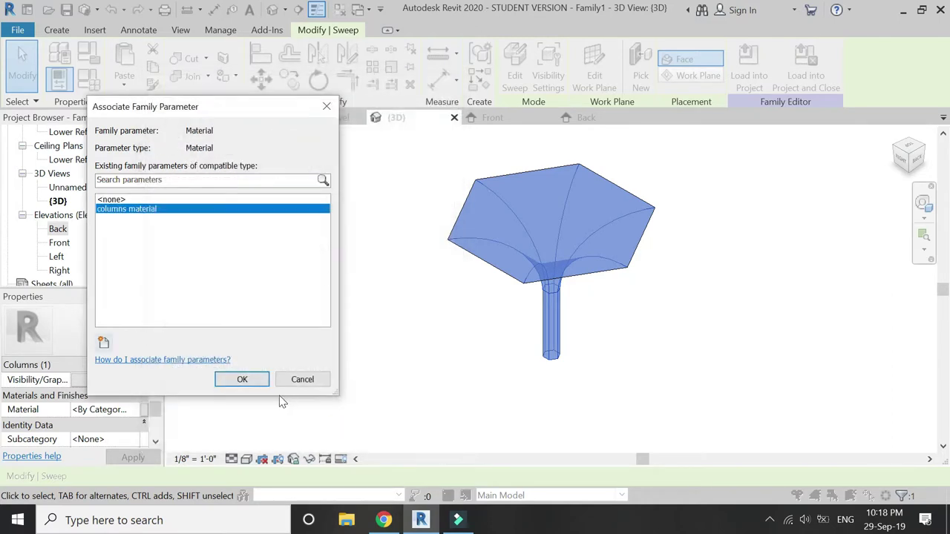
left_click(263, 379)
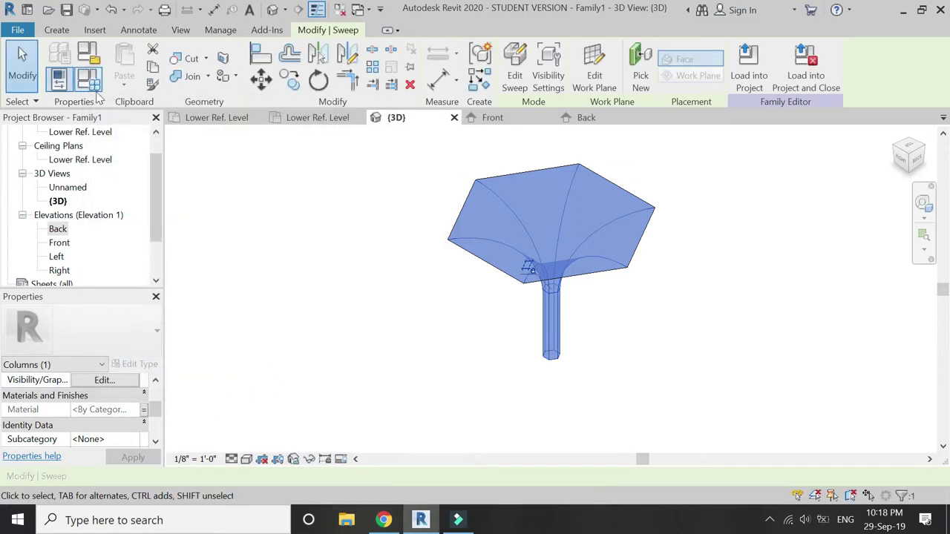
left_click(95, 85)
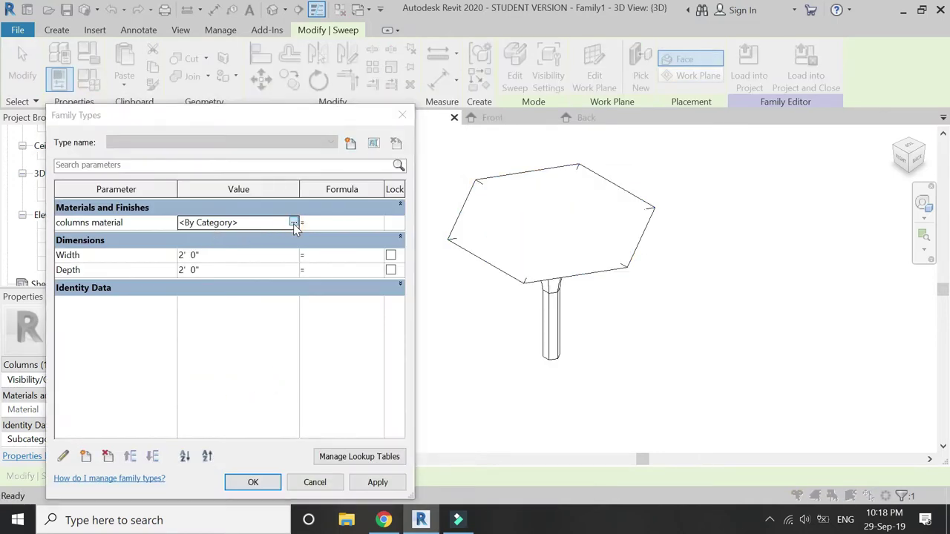
- Add Render, Tan, Textured from the library and assign it to the columns material parameter
left_click(293, 222)
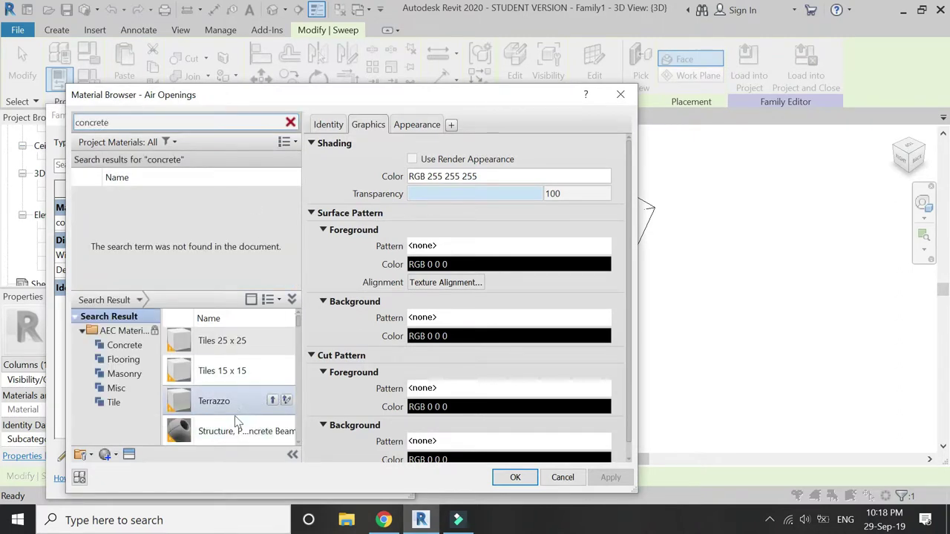
scroll(260, 378, "down", 3)
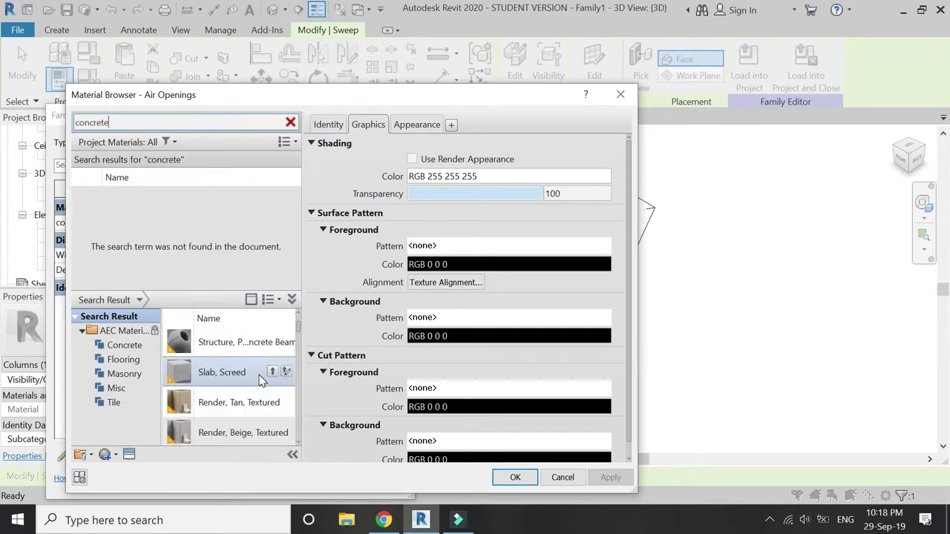
left_click(257, 406)
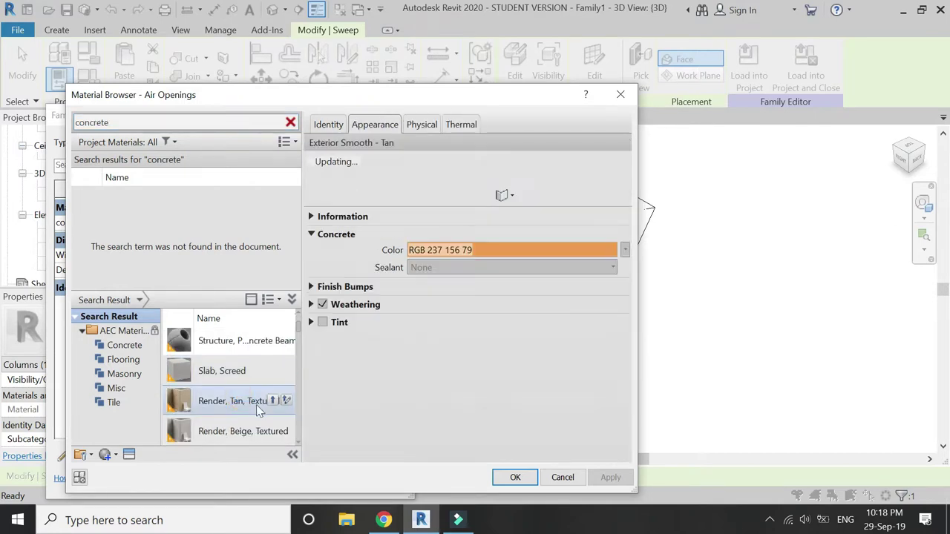
left_click(272, 400)
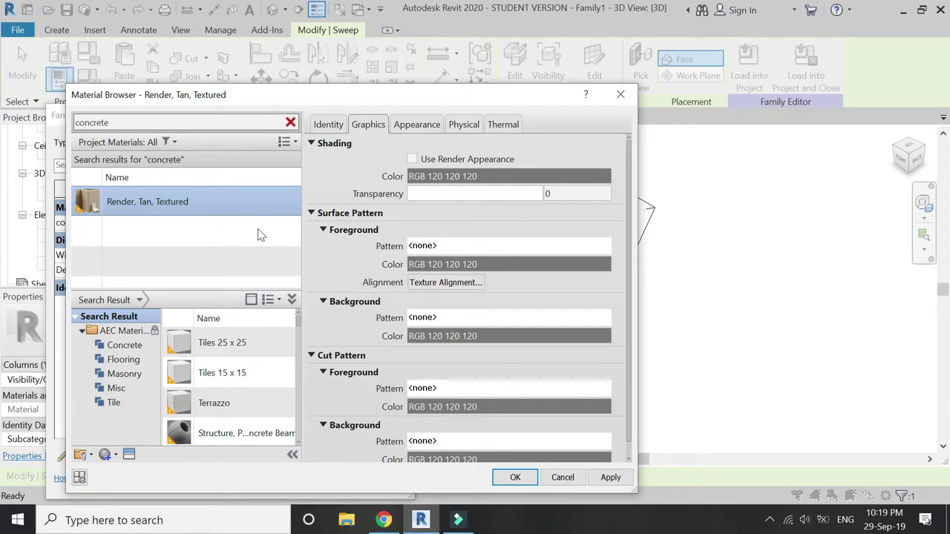
left_click(420, 126)
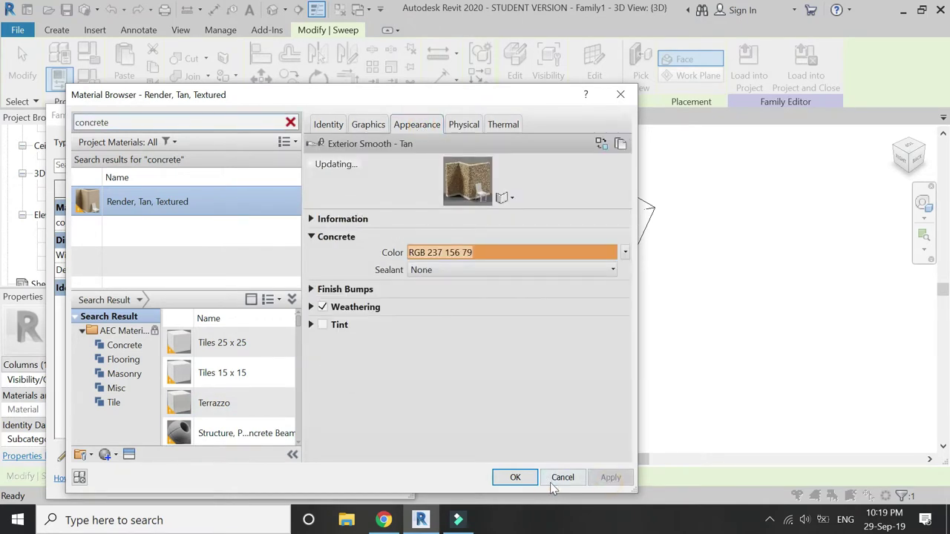
left_click(527, 481)
left_click(265, 482)
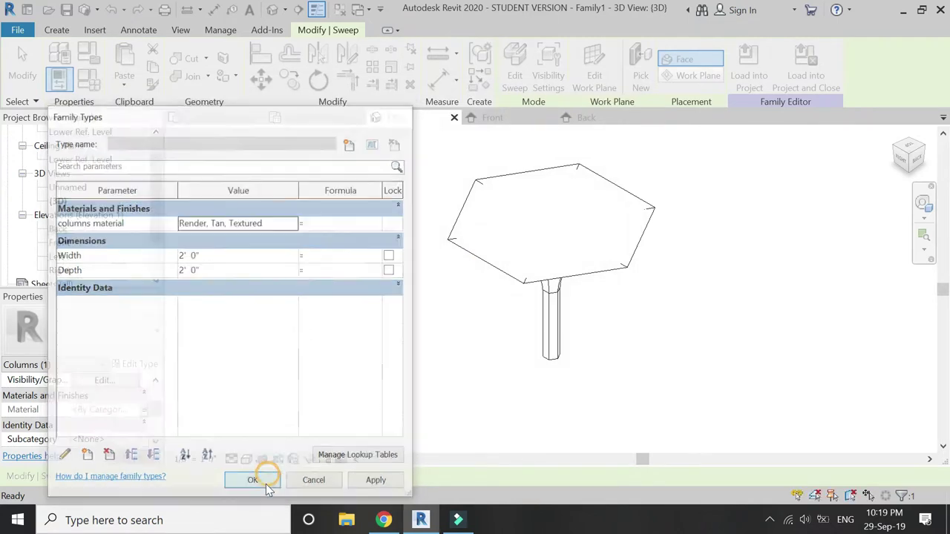
left_click(247, 458)
- Switch the column family view to the Realistic visual style
left_click(268, 415)
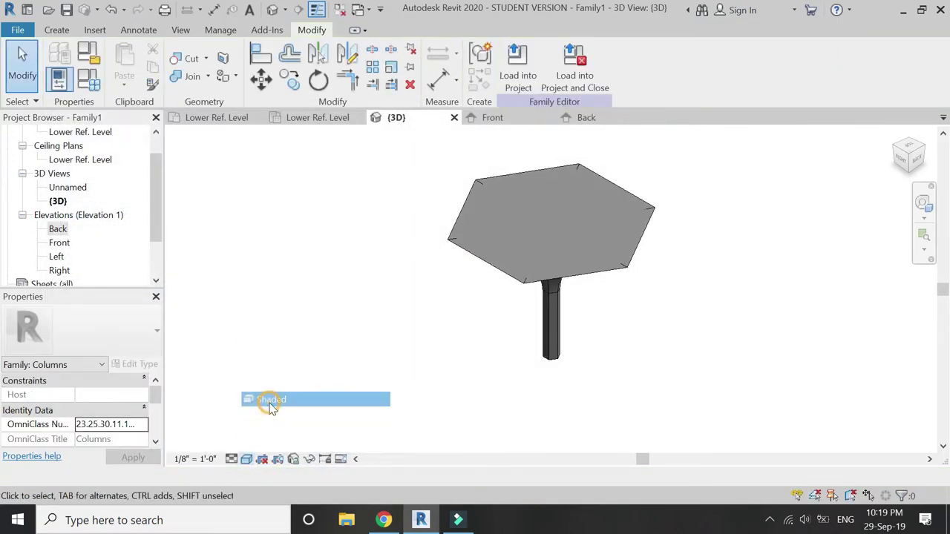
left_click(247, 458)
left_click(264, 429)
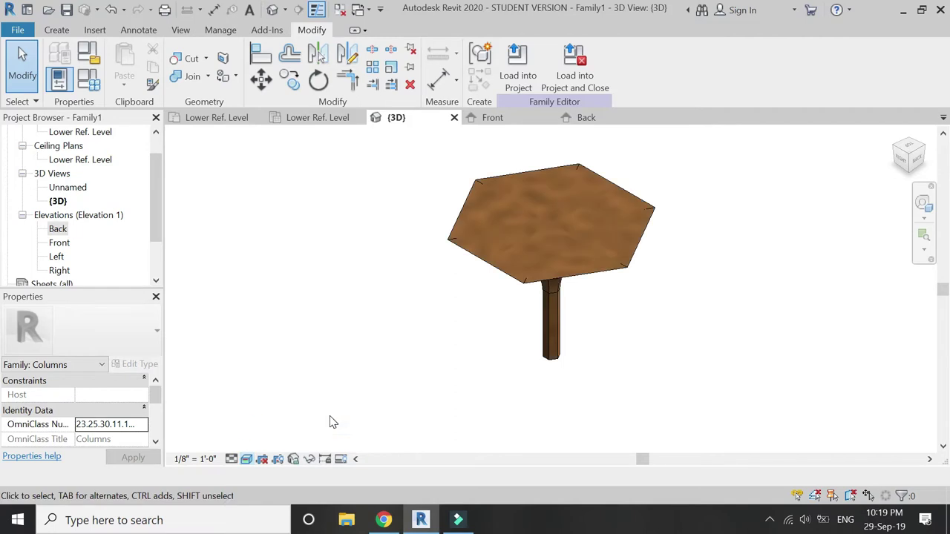
- Orbit the column with the SteeringWheel to view it from below
left_click(923, 202)
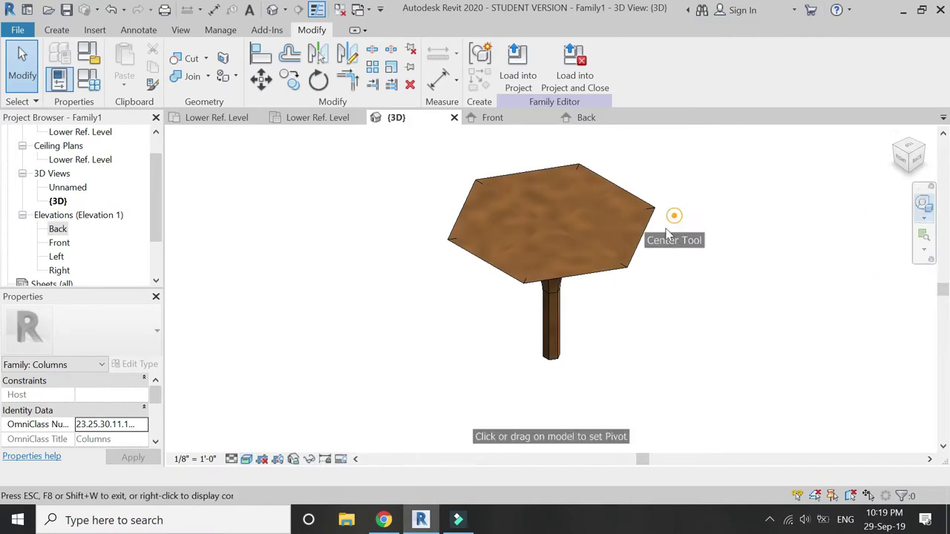
left_click_drag(675, 213, 547, 297)
mouse_move(582, 342)
left_mouse_down()
mouse_move(586, 315)
mouse_move(549, 343)
mouse_move(400, 312)
left_mouse_up()
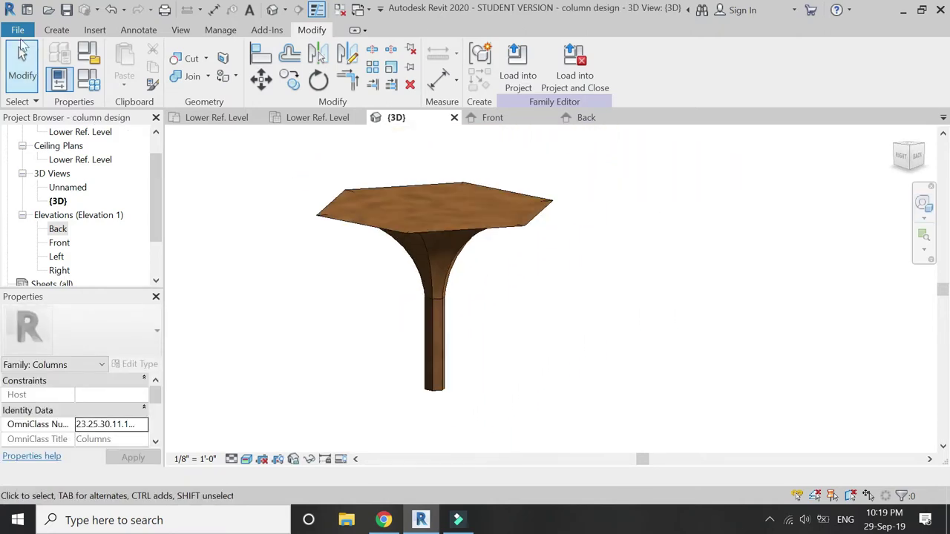
left_click(18, 30)
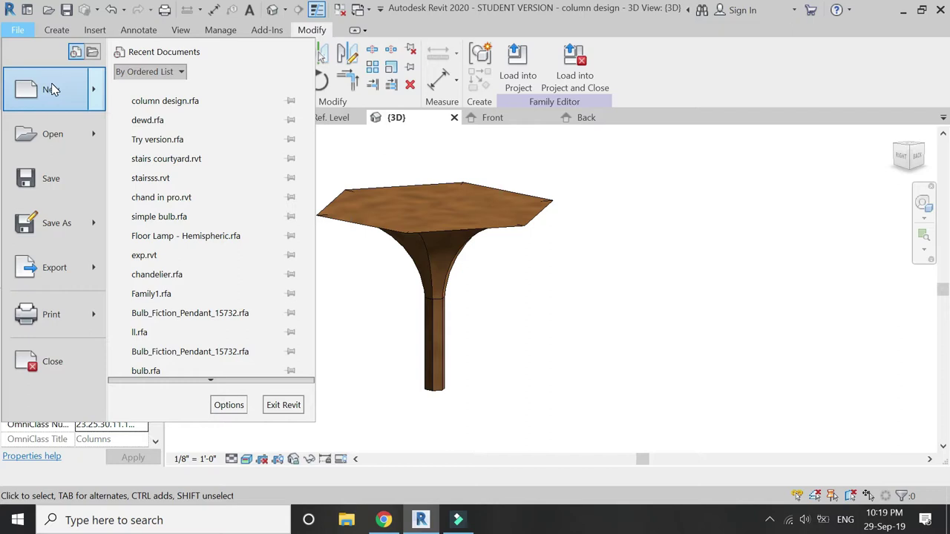
mouse_move(51, 89)
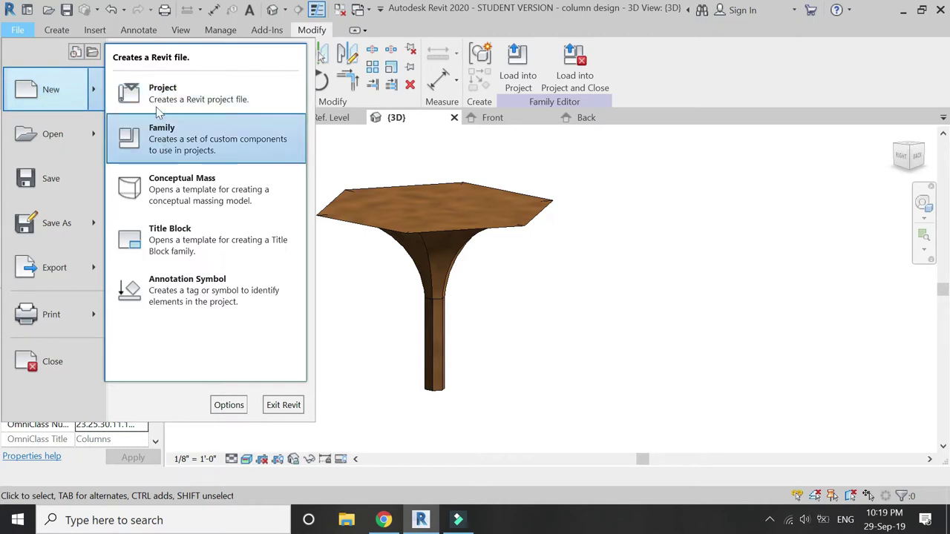
- Create a new project from the Architectural Template and load the column design family into it
left_click(152, 93)
left_click(437, 227)
left_click(420, 251)
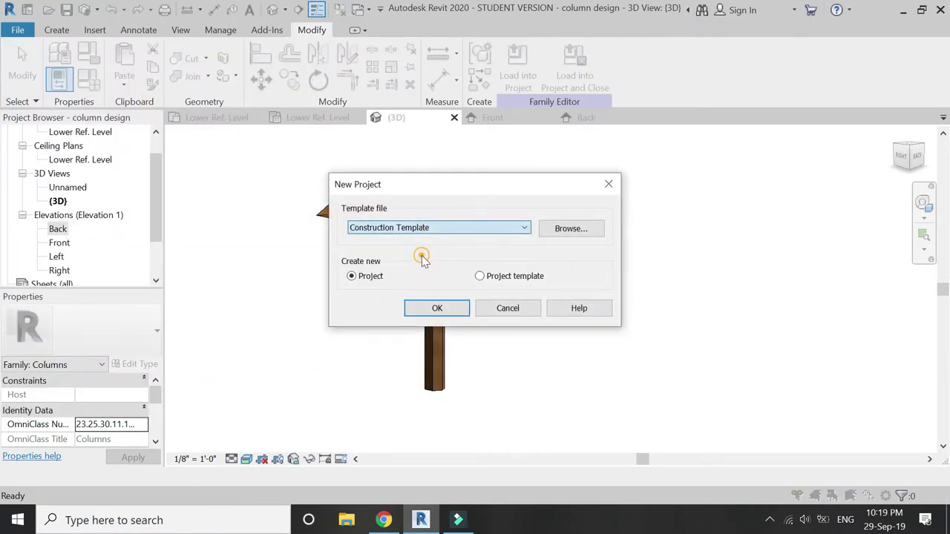
left_click(436, 308)
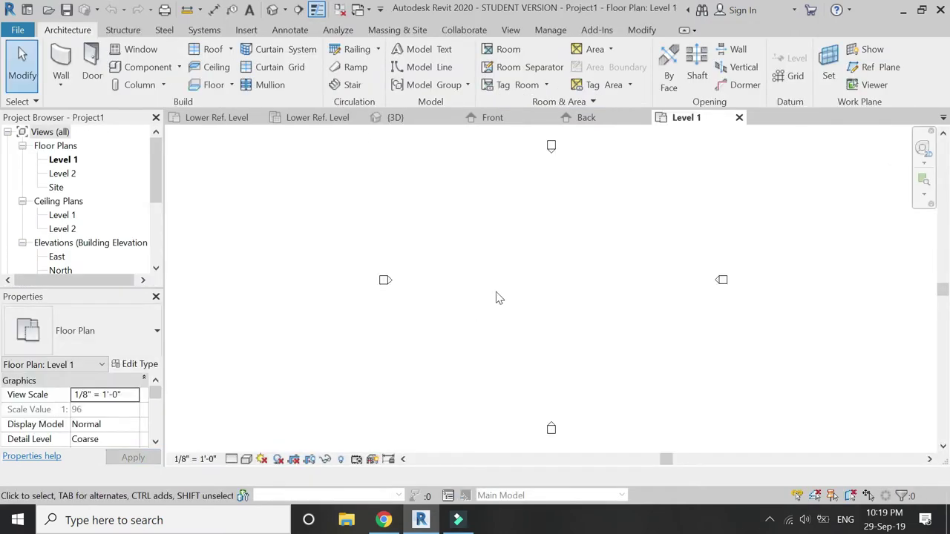
left_click(501, 120)
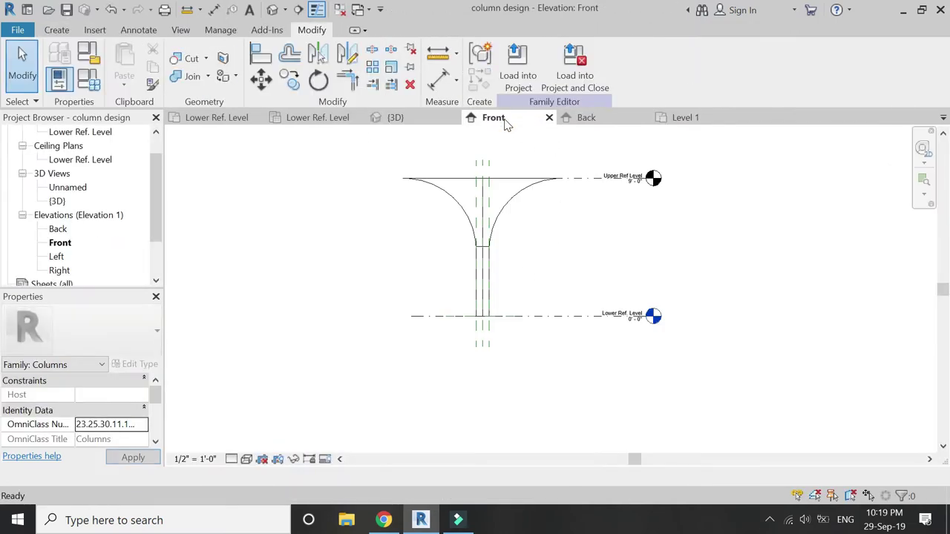
left_click(577, 80)
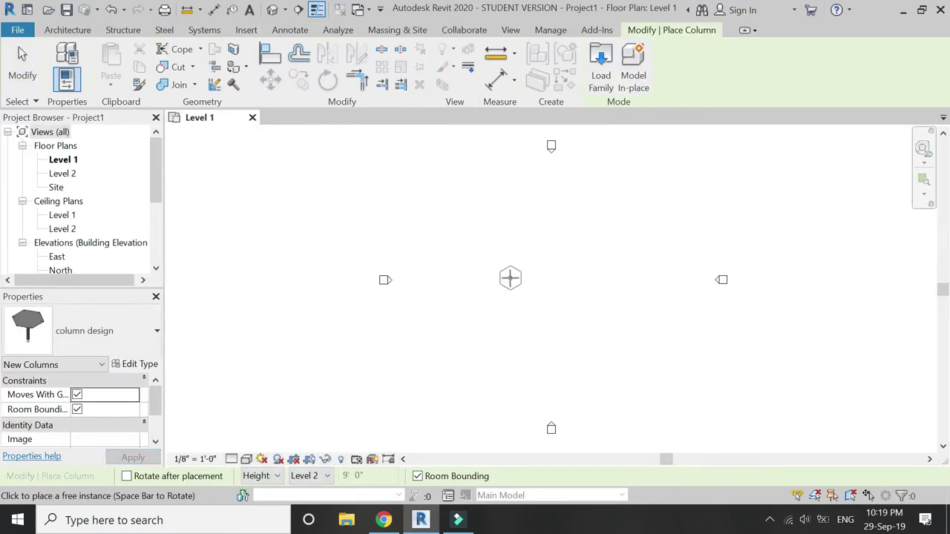
- Place the first three column design columns along a horizontal line on Level 1
left_click(493, 283)
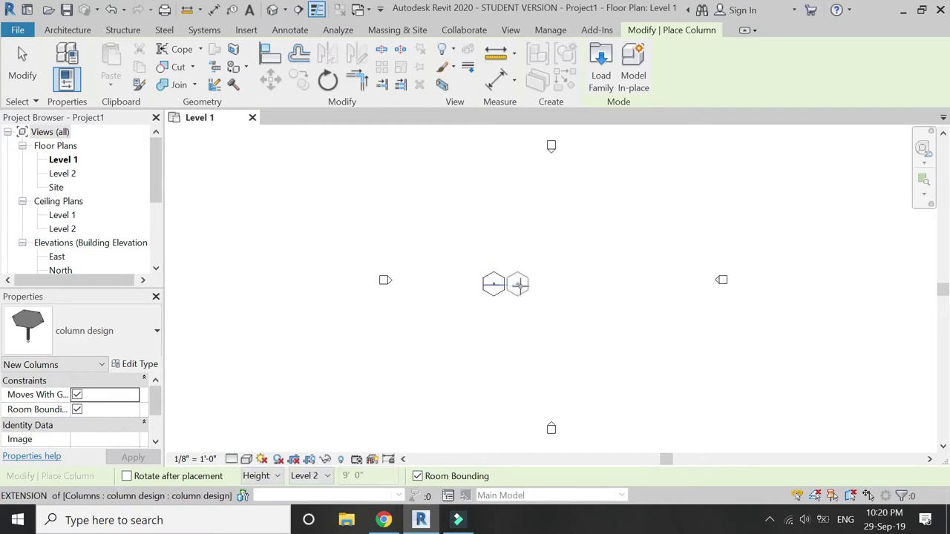
scroll(517, 282, "up", 2)
scroll(504, 277, "up", 3)
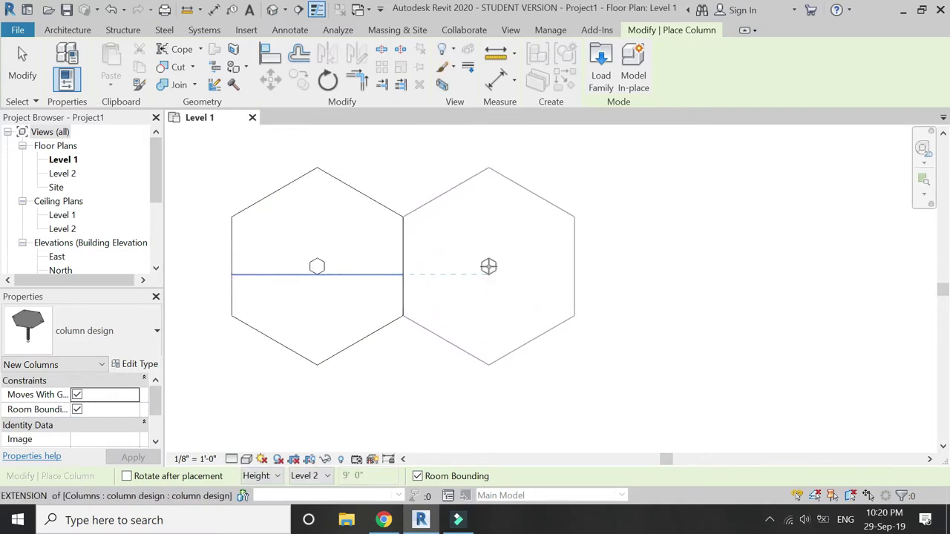
left_click(488, 266)
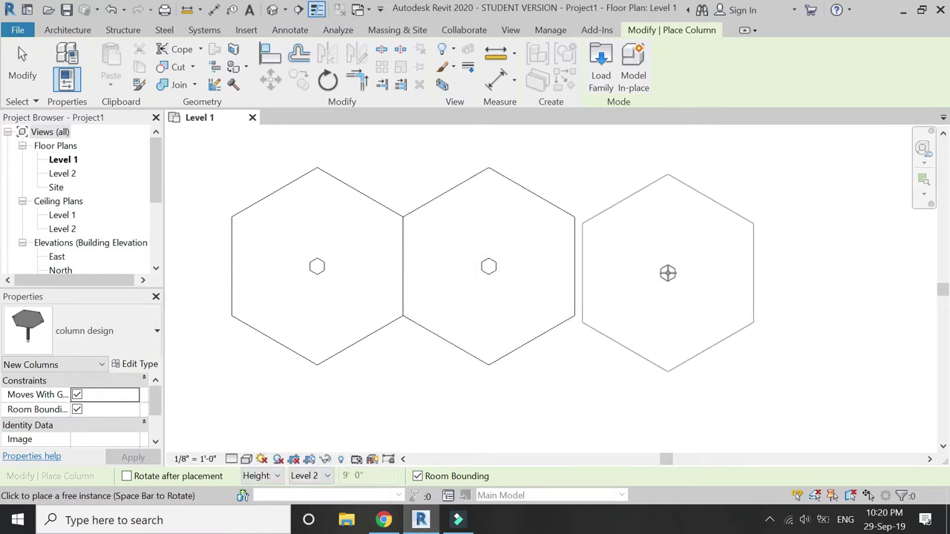
left_click(662, 267)
scroll(380, 318, "down", 2)
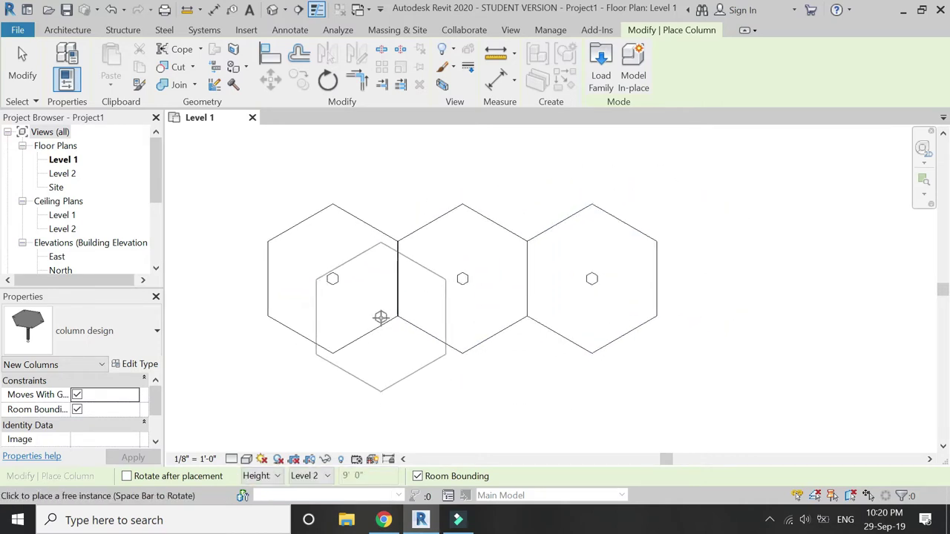
scroll(380, 318, "down", 2)
scroll(577, 295, "up", 3)
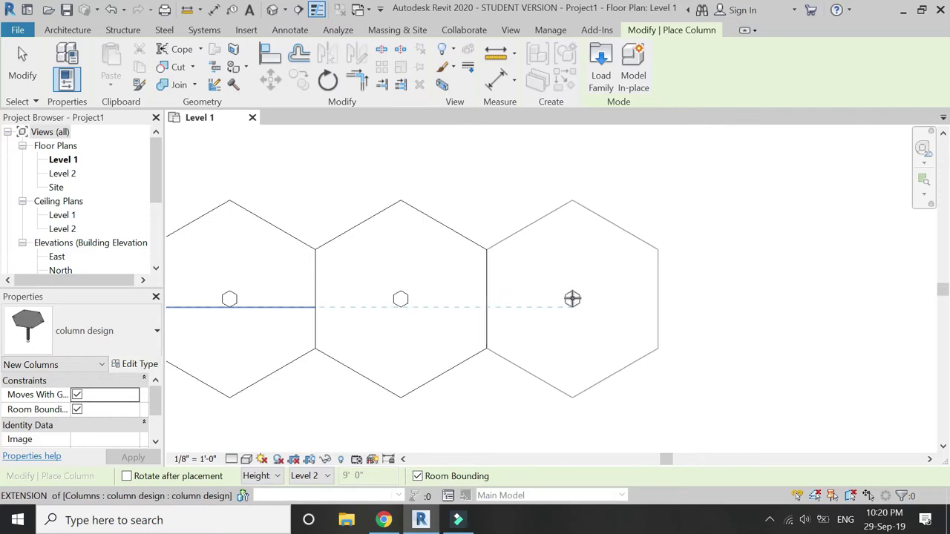
- Place the fourth and fifth columns, finish placing, and window-select all five
left_click(571, 298)
scroll(572, 299, "down", 3)
scroll(594, 294, "up", 2)
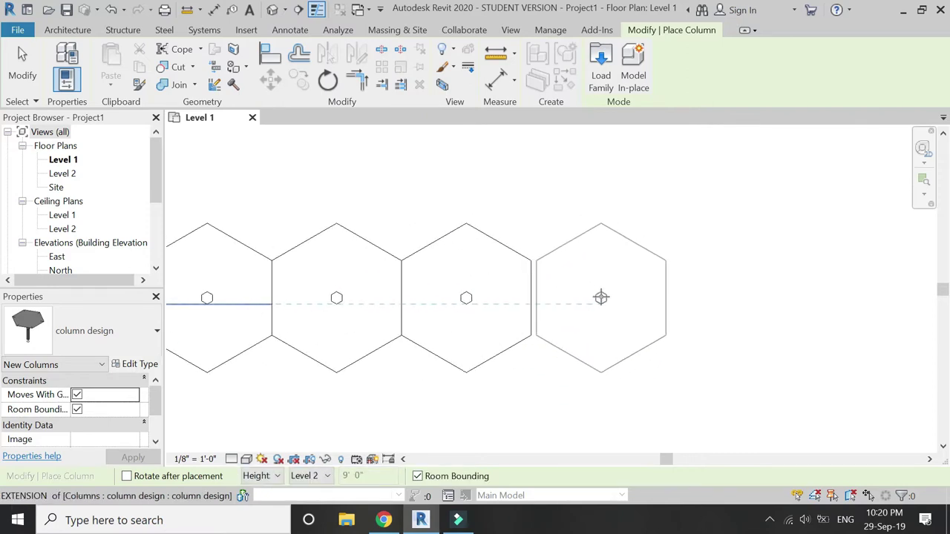
left_click(598, 291)
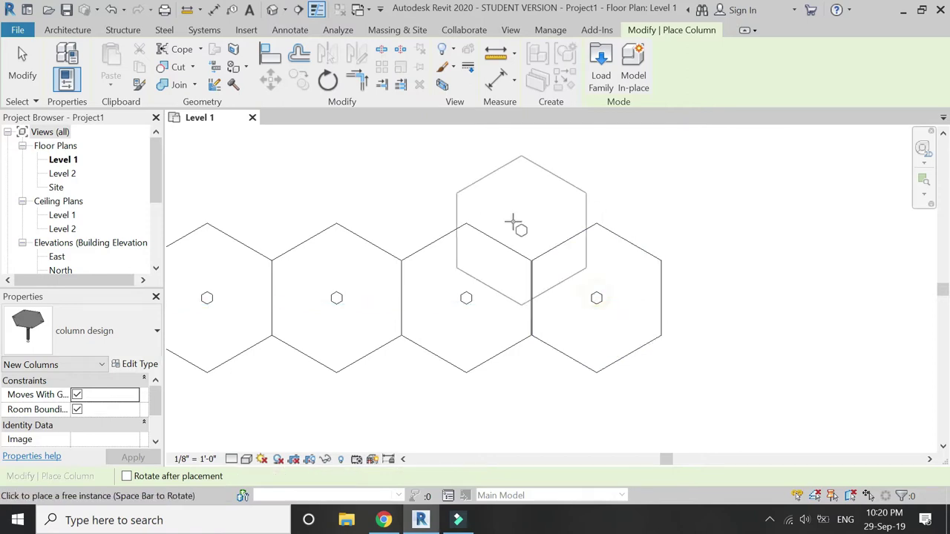
key("Escape")
key("Escape")
scroll(469, 235, "down", 3)
left_click_drag(631, 152, 307, 271)
scroll(374, 148, "up", 1)
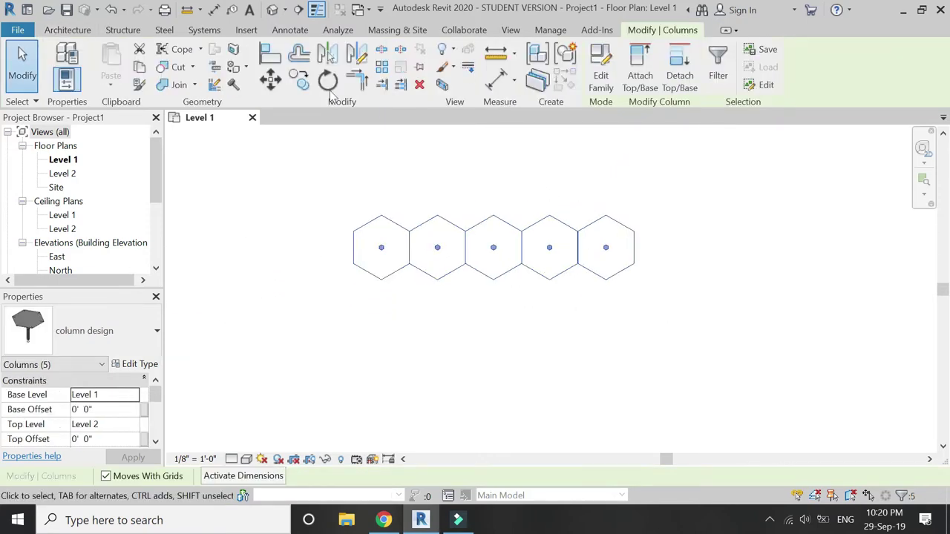
- Copy the row of five columns to a second row below the original
left_click(299, 80)
left_click(379, 215)
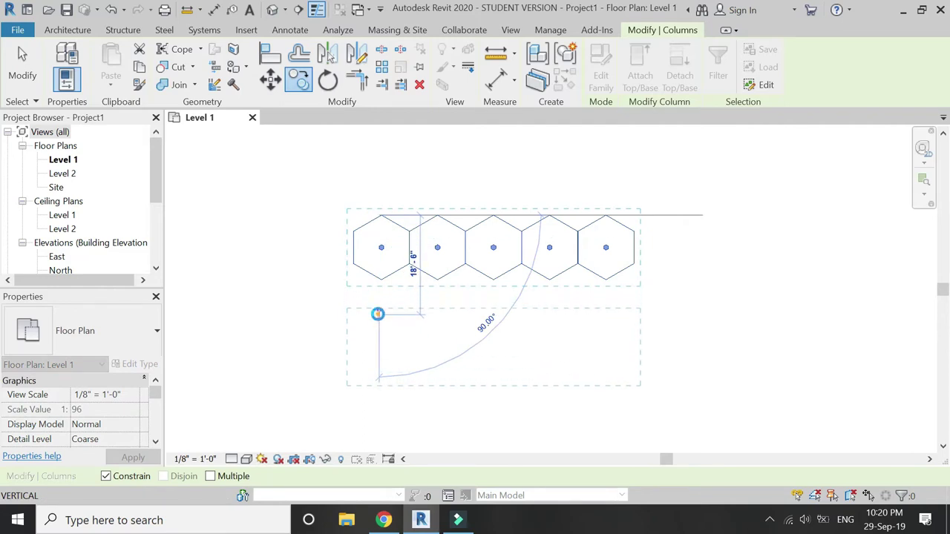
left_click(378, 314)
- Shift the copied row right so it is staggered half a column from the first
left_click(276, 88)
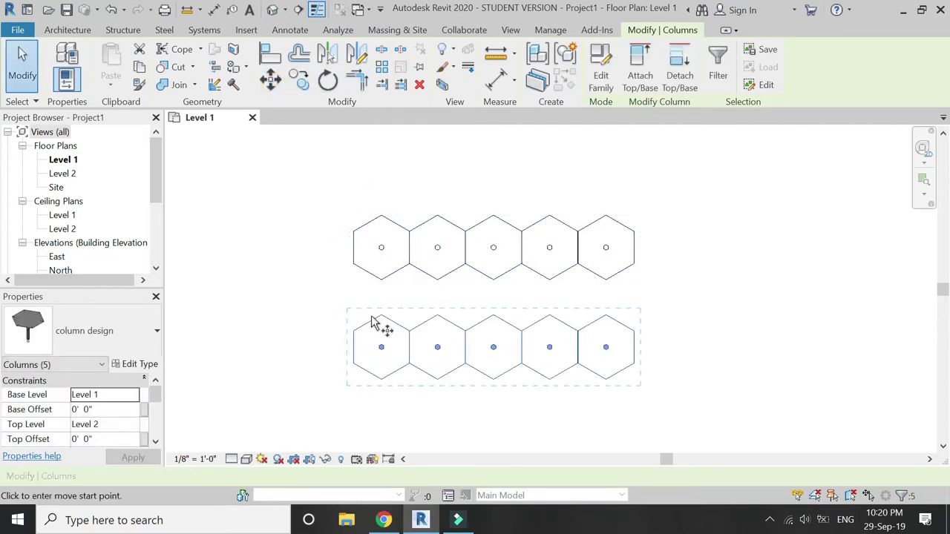
left_click(380, 315)
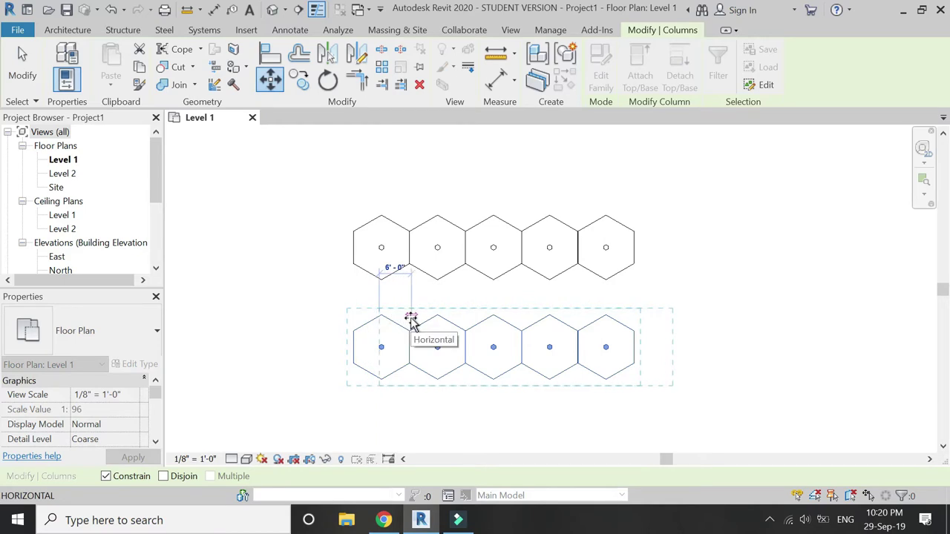
left_click(406, 318)
left_click(356, 330)
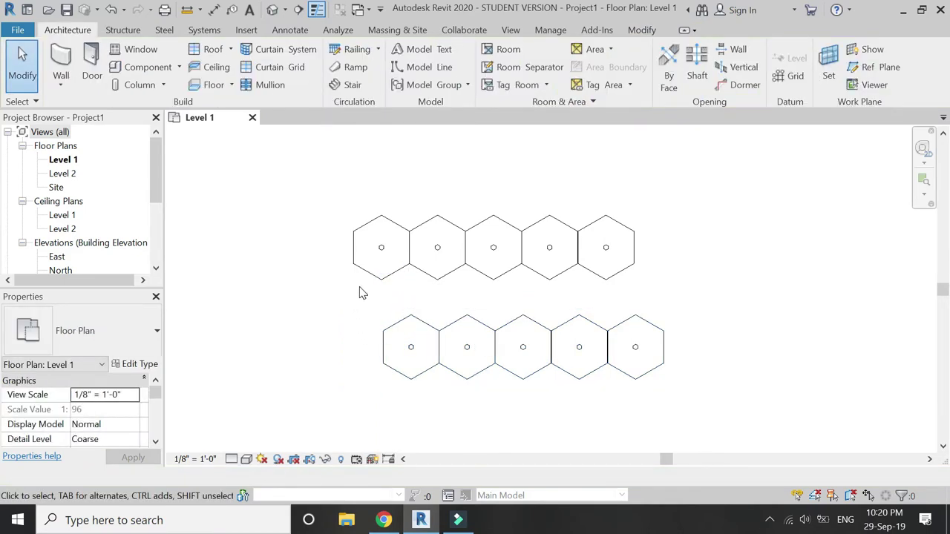
scroll(291, 196, "down", 1)
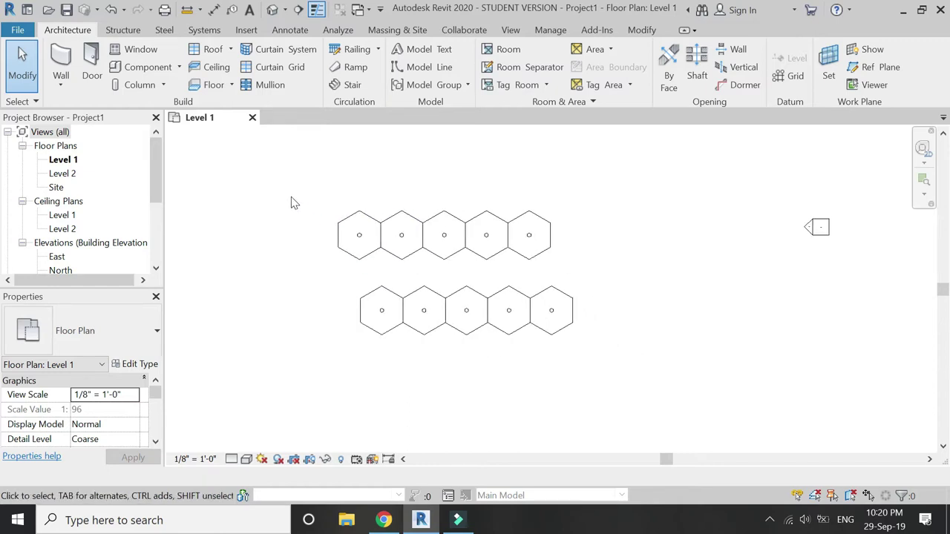
scroll(318, 266, "down", 2)
scroll(319, 267, "up", 1)
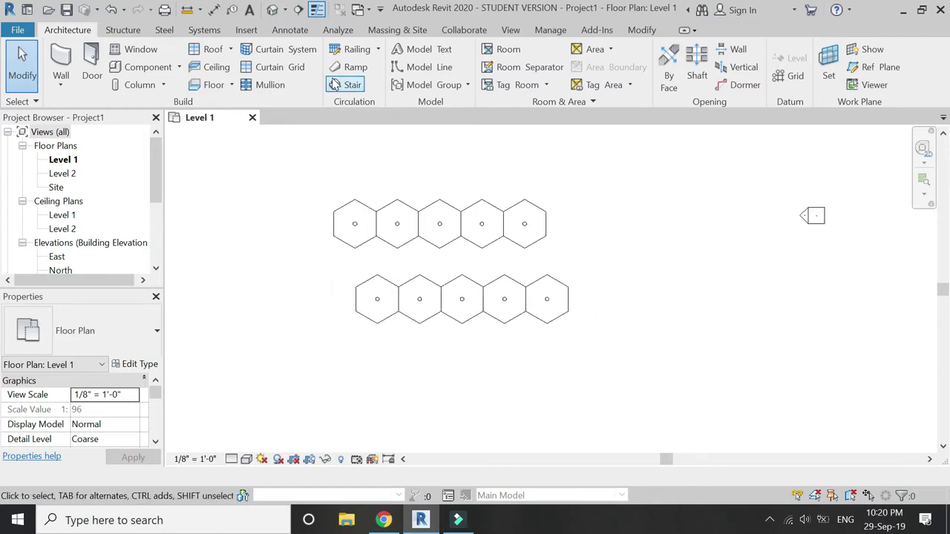
- Create the default 3D view, then place a perspective camera below the rows aimed beyond them
key("3")
key("d")
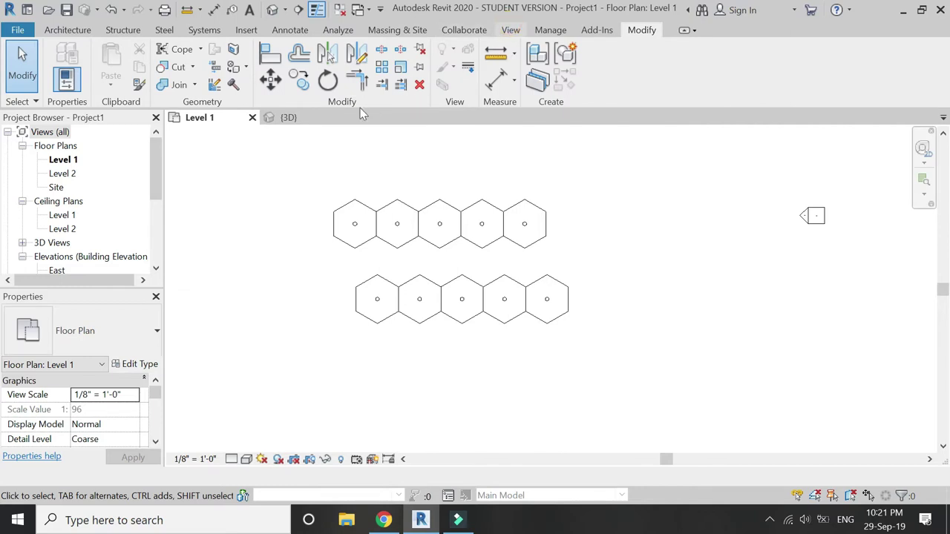
left_click(511, 31)
left_click(419, 83)
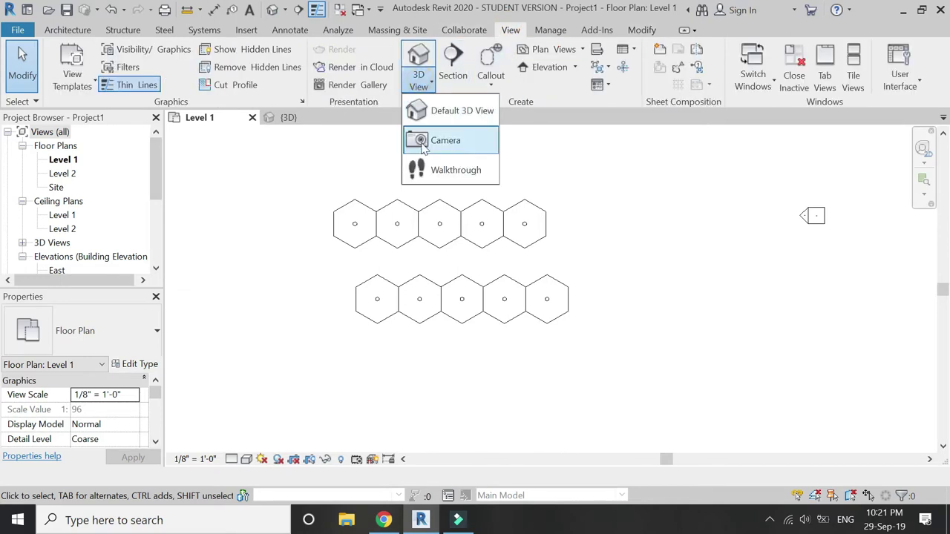
left_click(434, 138)
scroll(415, 223, "down", 2)
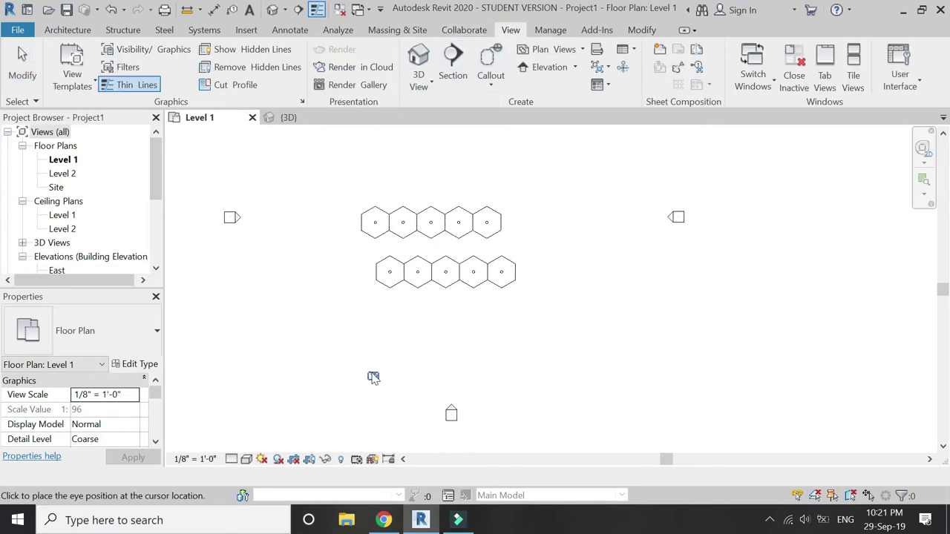
left_click(344, 346)
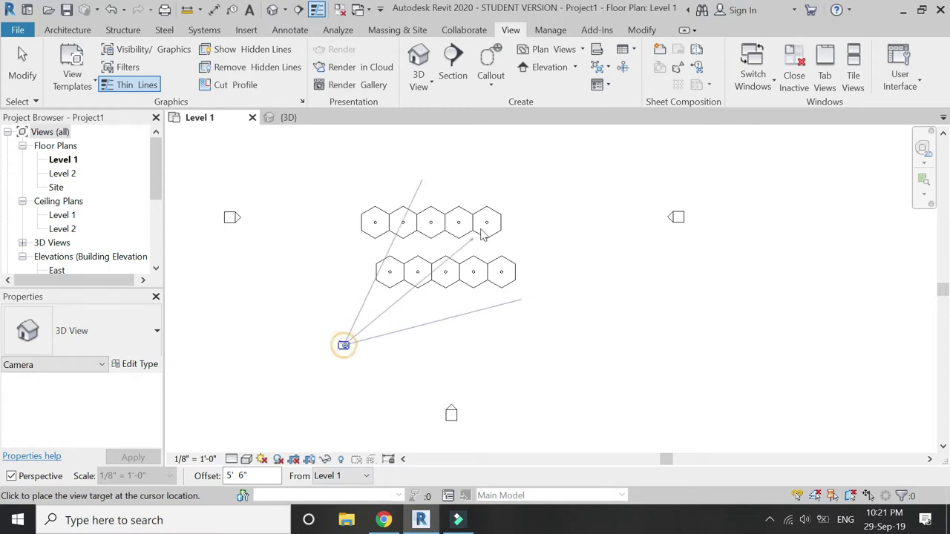
left_click(483, 181)
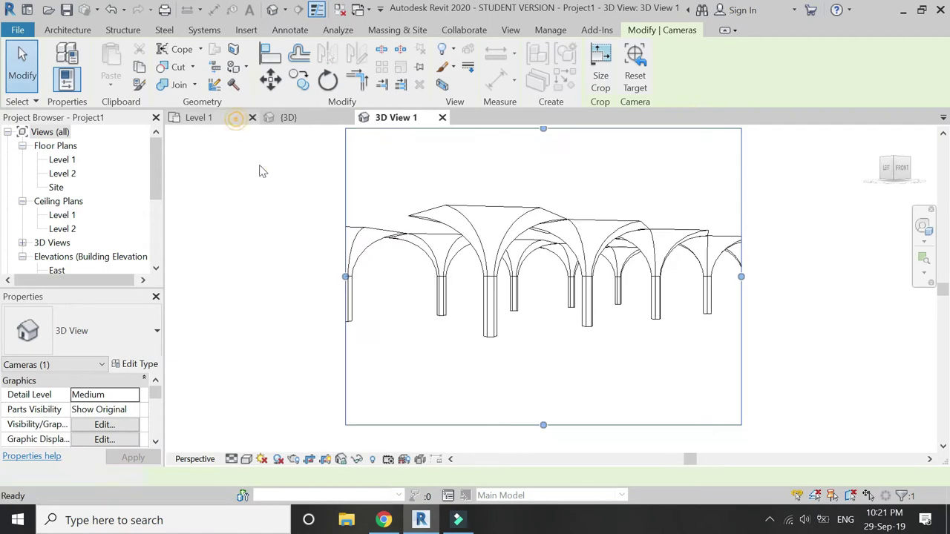
- Adjust the camera eye and target in the Level 1 plan, then return to 3D View 1
left_click(198, 117)
mouse_move(343, 345)
left_mouse_down()
mouse_move(371, 325)
mouse_move(373, 307)
left_mouse_up()
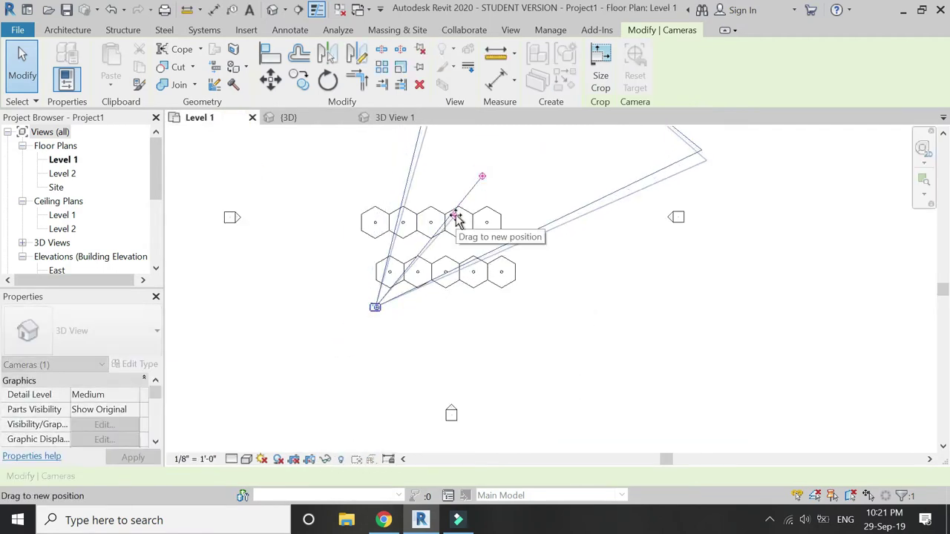
left_click_drag(460, 208, 457, 217)
scroll(482, 222, "down", 2)
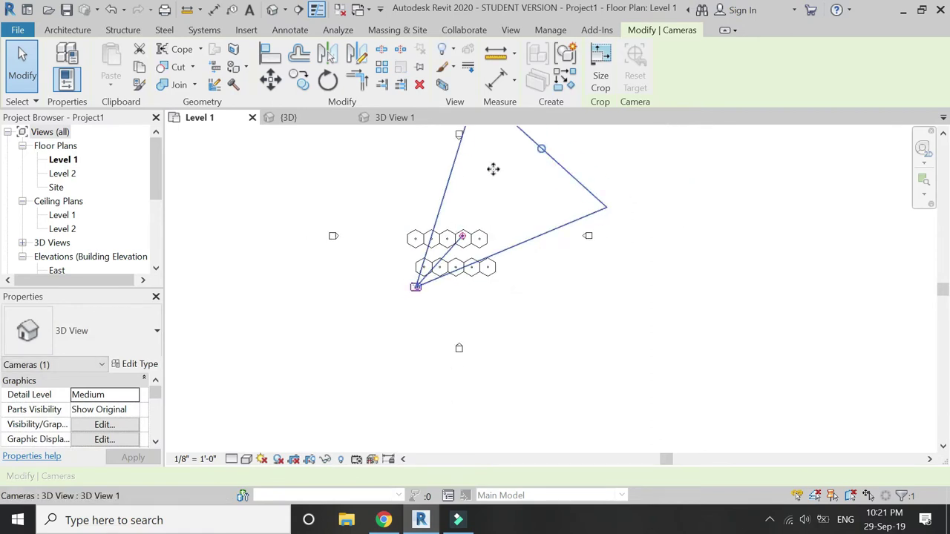
scroll(519, 163, "up", 1)
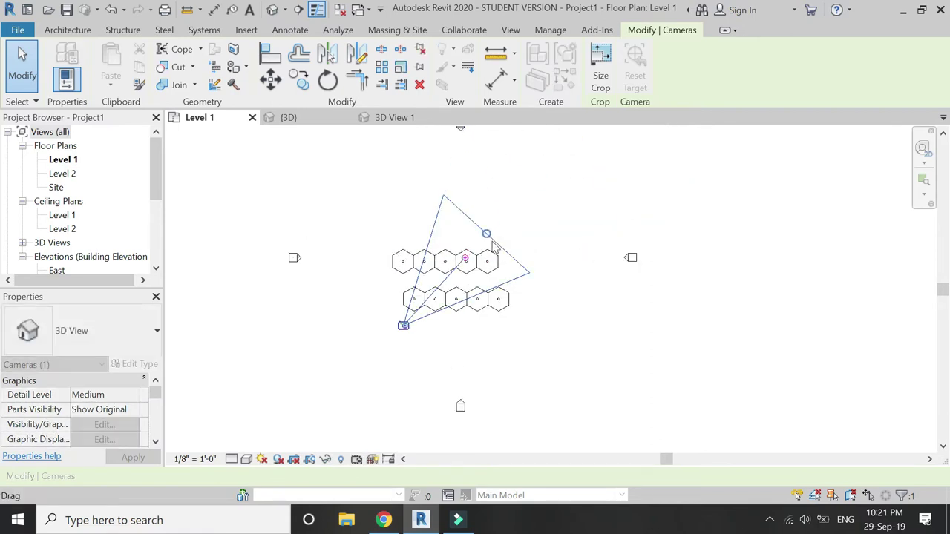
left_click(401, 118)
- Widen 3D View 1's crop region left, right and upward, and set the Realistic visual style
scroll(445, 265, "down", 1)
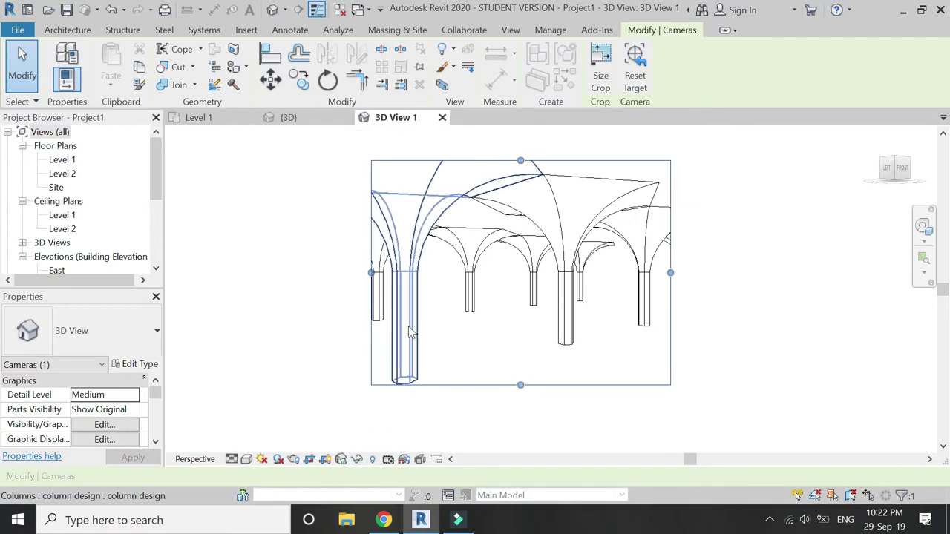
left_click_drag(370, 273, 274, 275)
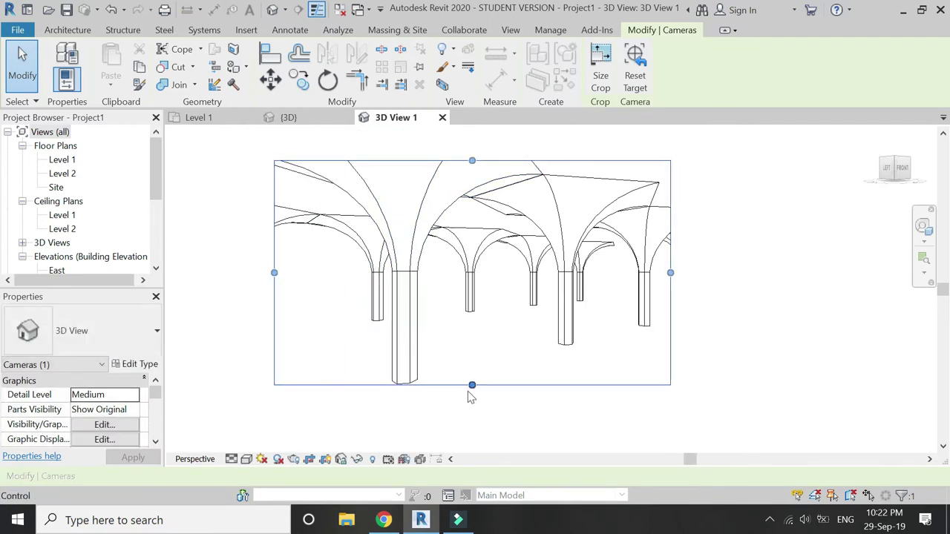
left_click_drag(471, 385, 472, 431)
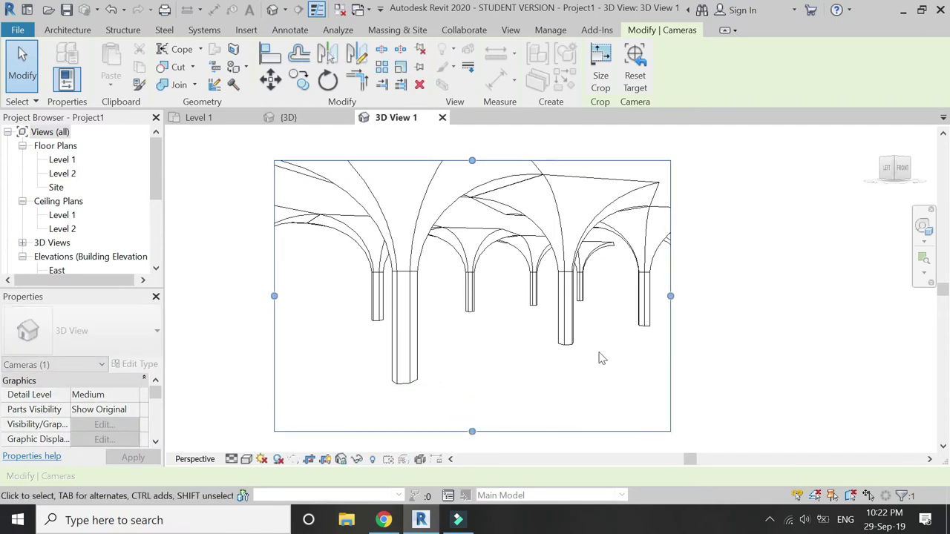
left_click_drag(668, 297, 727, 297)
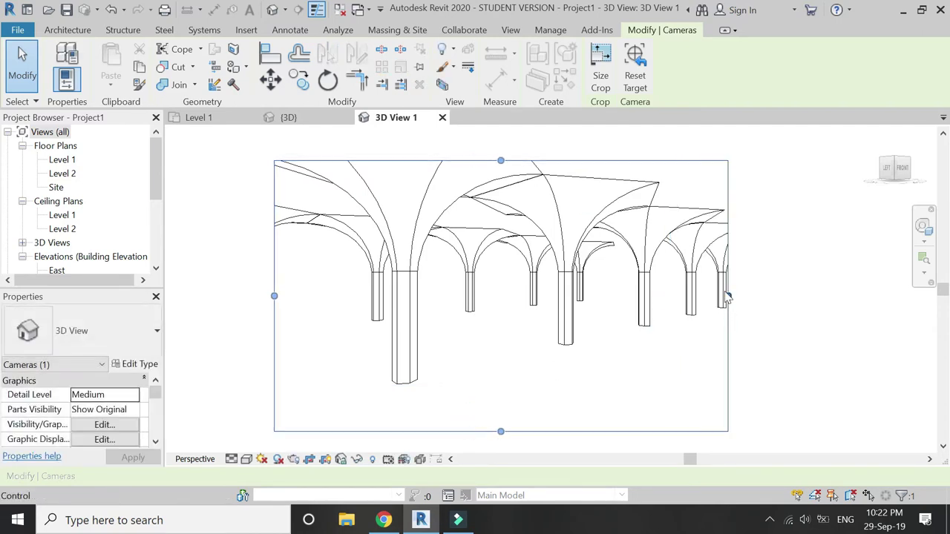
left_click_drag(670, 293, 672, 293)
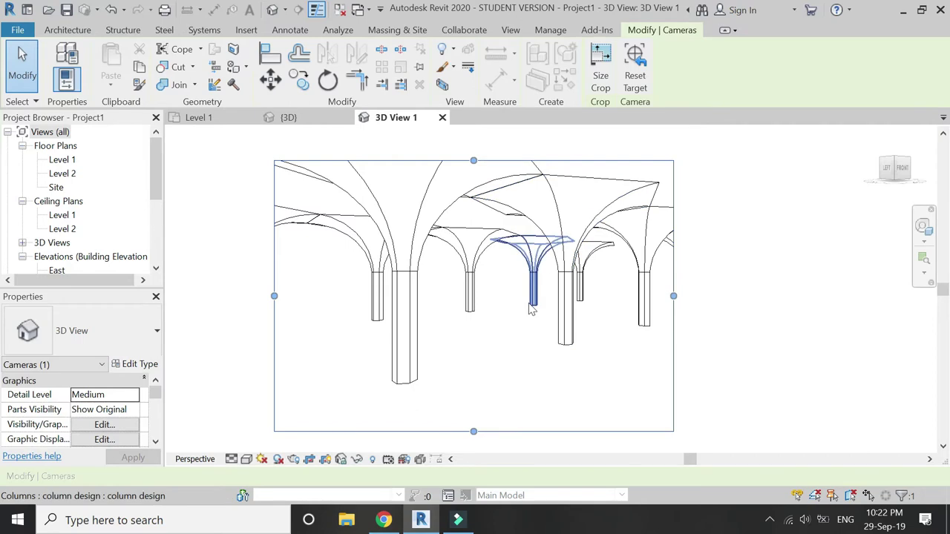
scroll(490, 230, "down", 1)
left_click_drag(486, 208, 487, 144)
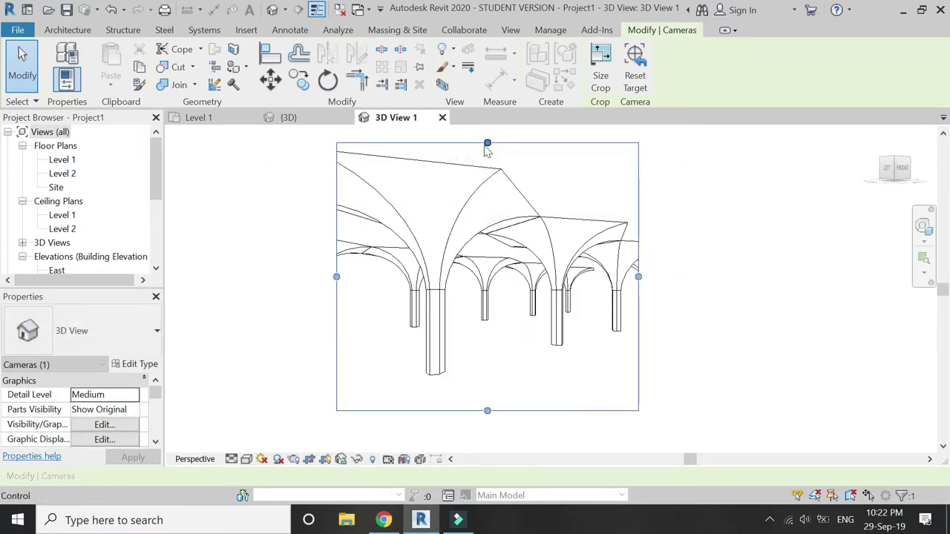
left_click(246, 459)
left_click(267, 429)
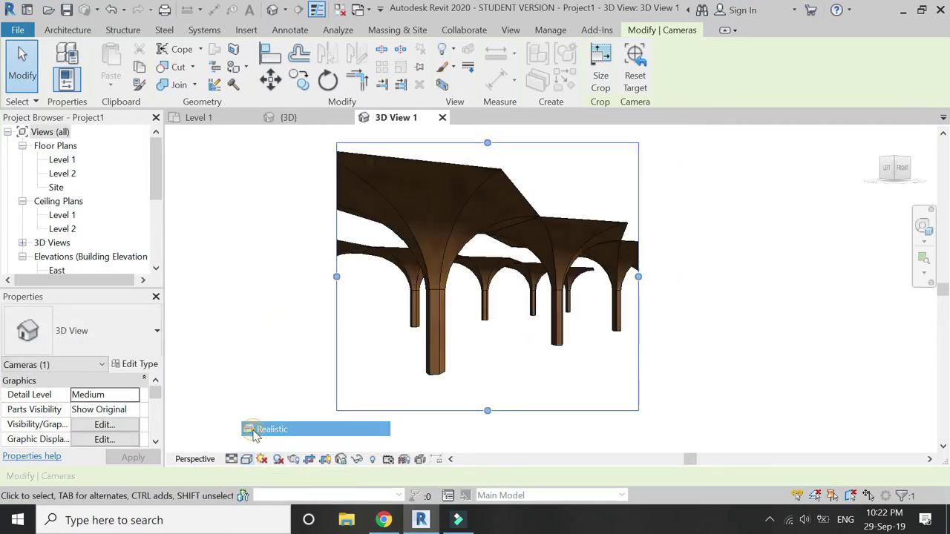
- Render 3D View 1 at Printer resolution with Exterior: Sun only lighting and a Few Clouds sky
left_click(294, 460)
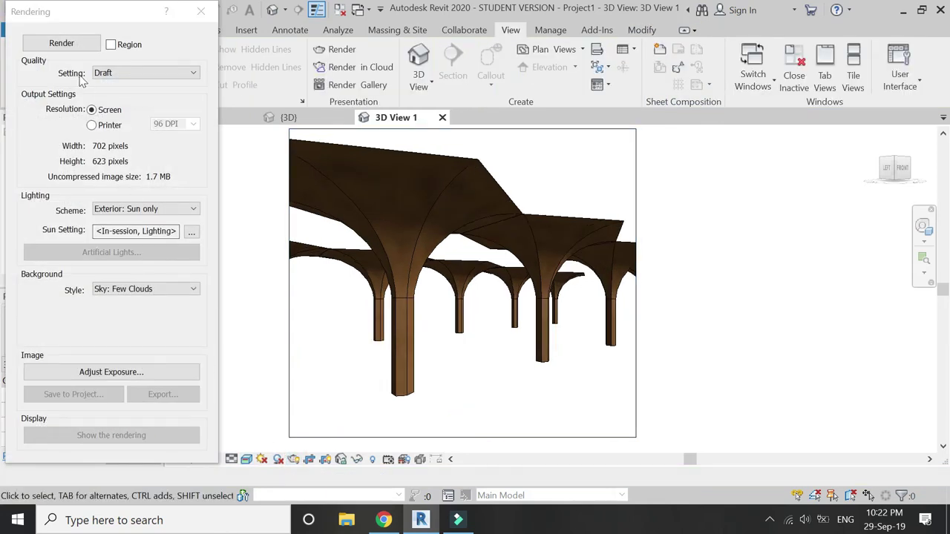
left_click(91, 126)
left_click(63, 43)
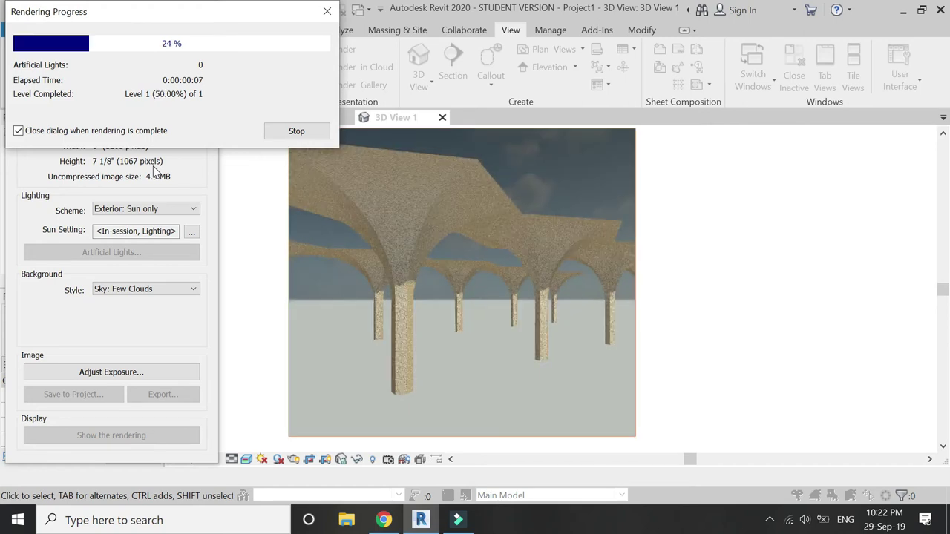
- Close the Rendering dialog and switch 3D View 1 to the Shaded visual style
key("Escape")
left_click(247, 459)
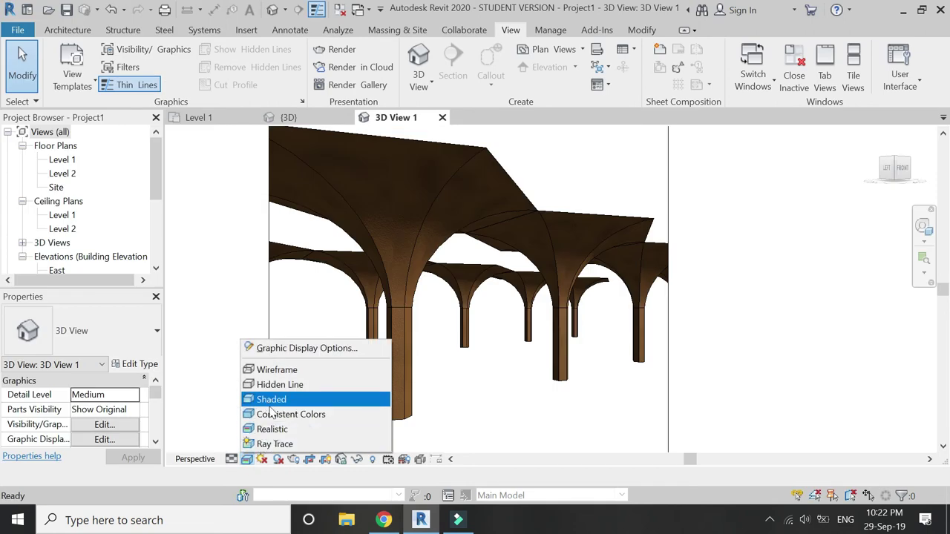
left_click(270, 405)
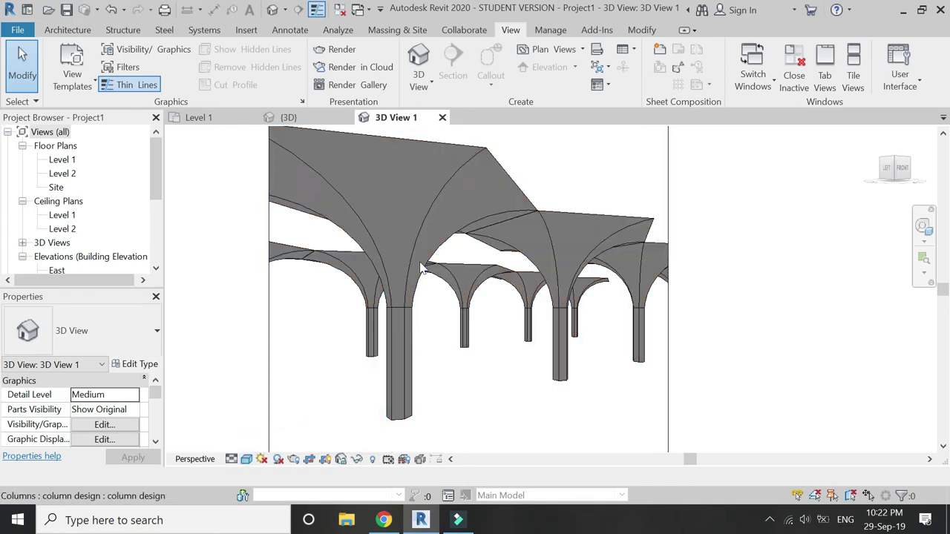
scroll(475, 304, "down", 2)
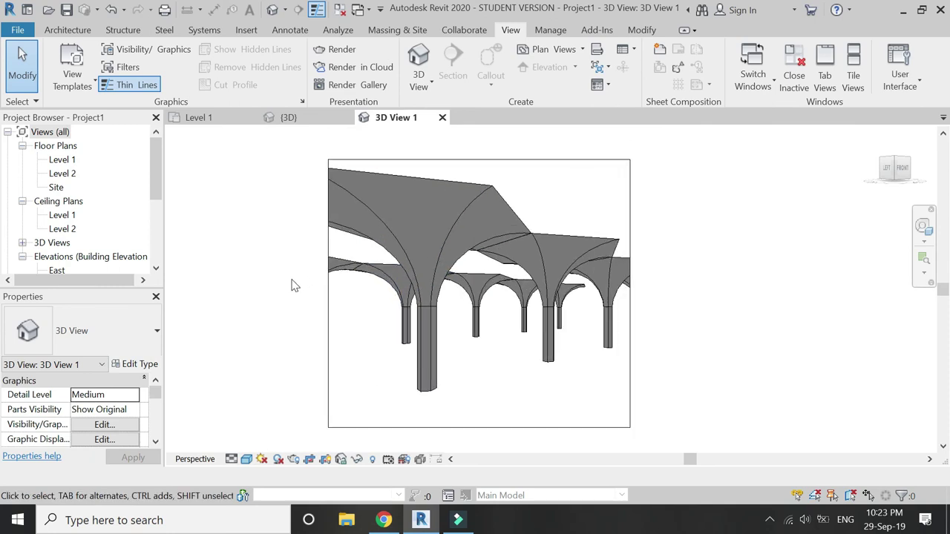